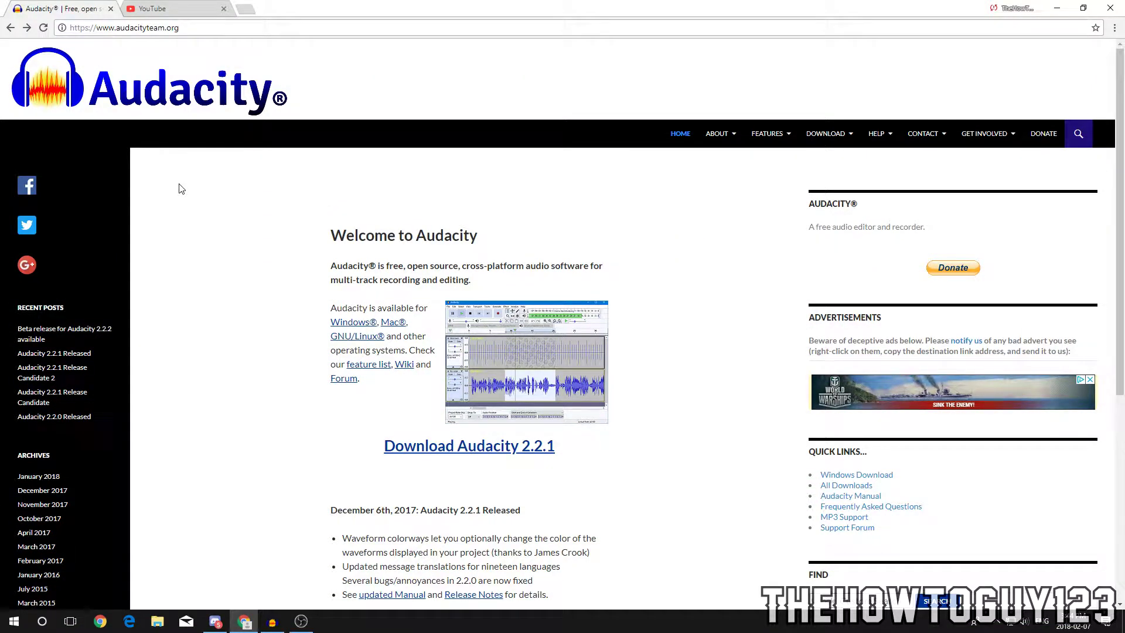
Step: Open the Audacity 2.2.1 download page in Chrome, then minimise the browser to reveal Audacity
left_click(513, 446)
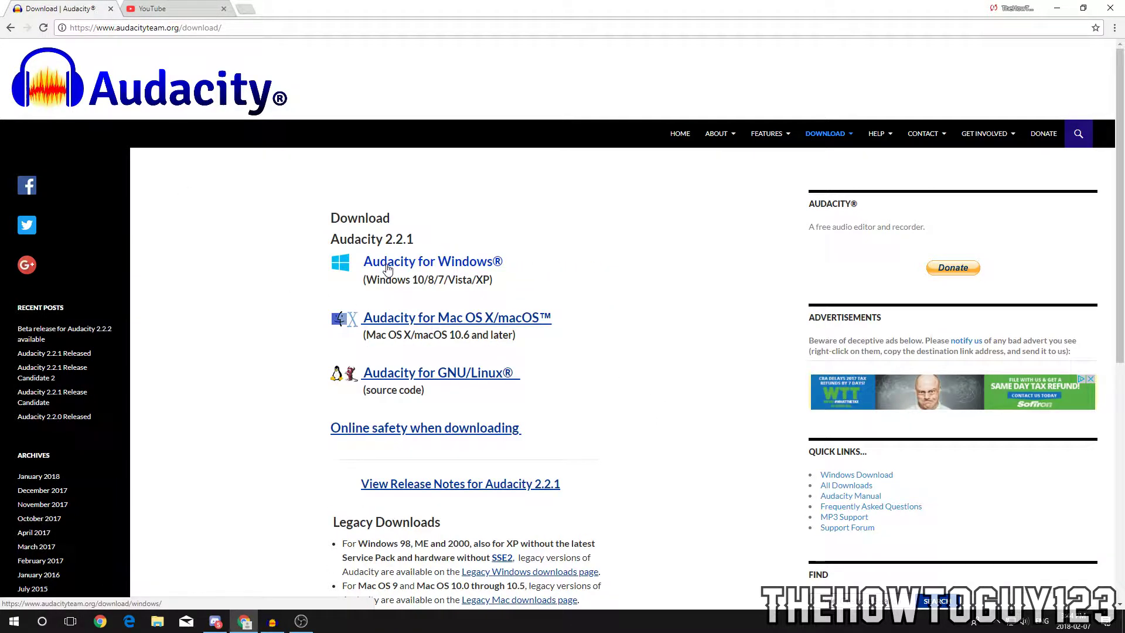
left_click(1057, 9)
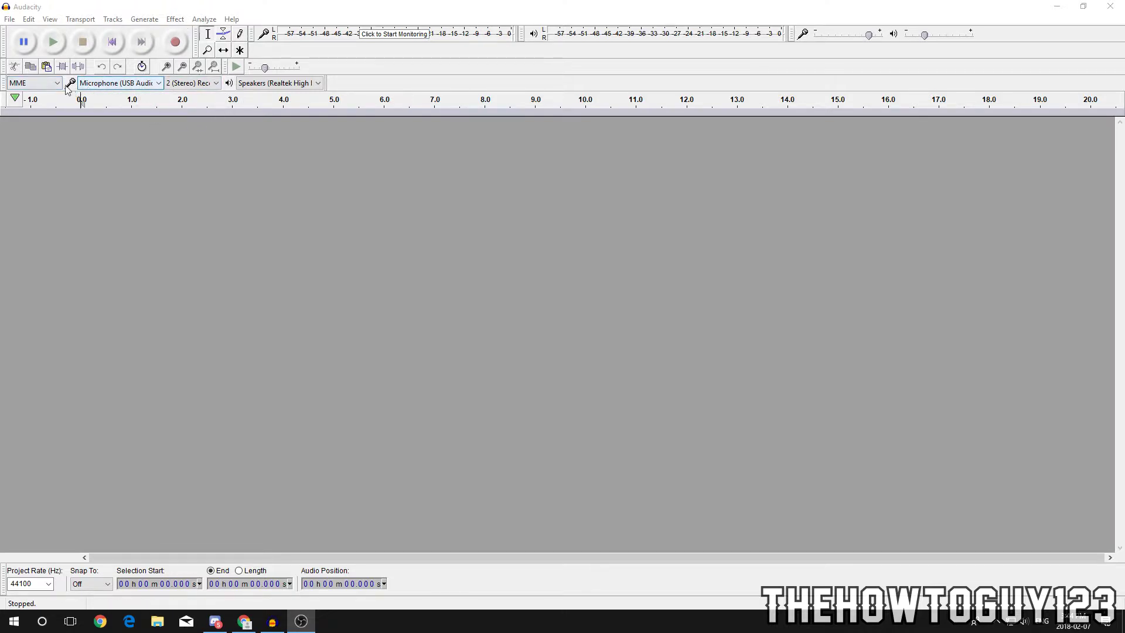
Step: Show the recording device dropdown in the Device Toolbar to see the microphone options
left_click(99, 83)
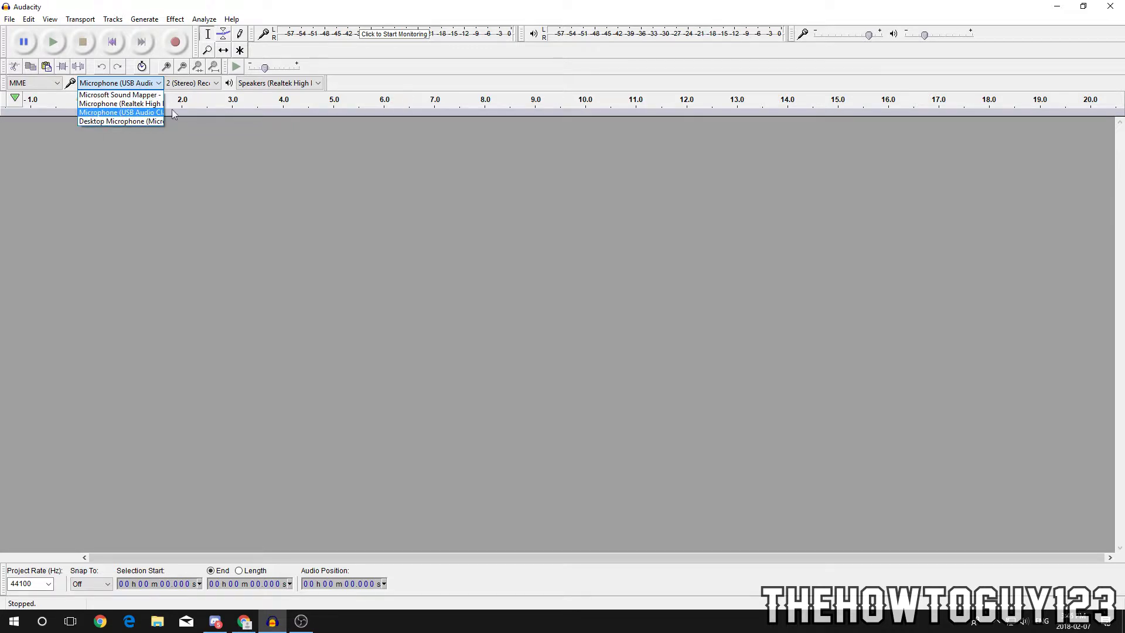
Step: Close the device list with the USB Audio microphone still selected as input
left_click(128, 115)
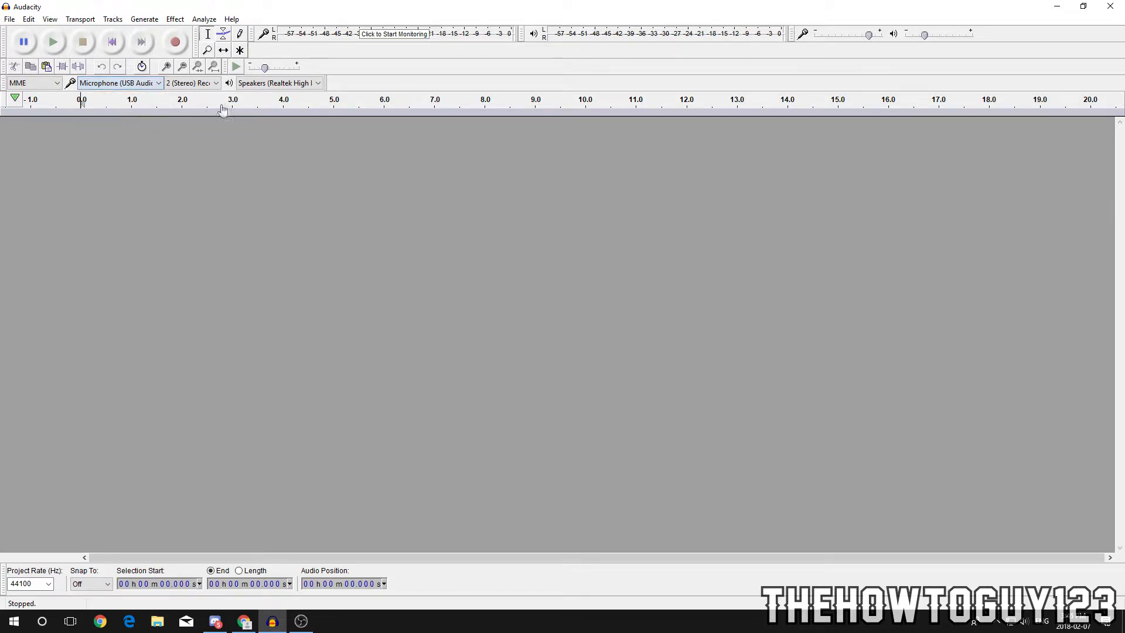
Step: Record about 9 seconds of speech into a new stereo audio track
left_click(176, 43)
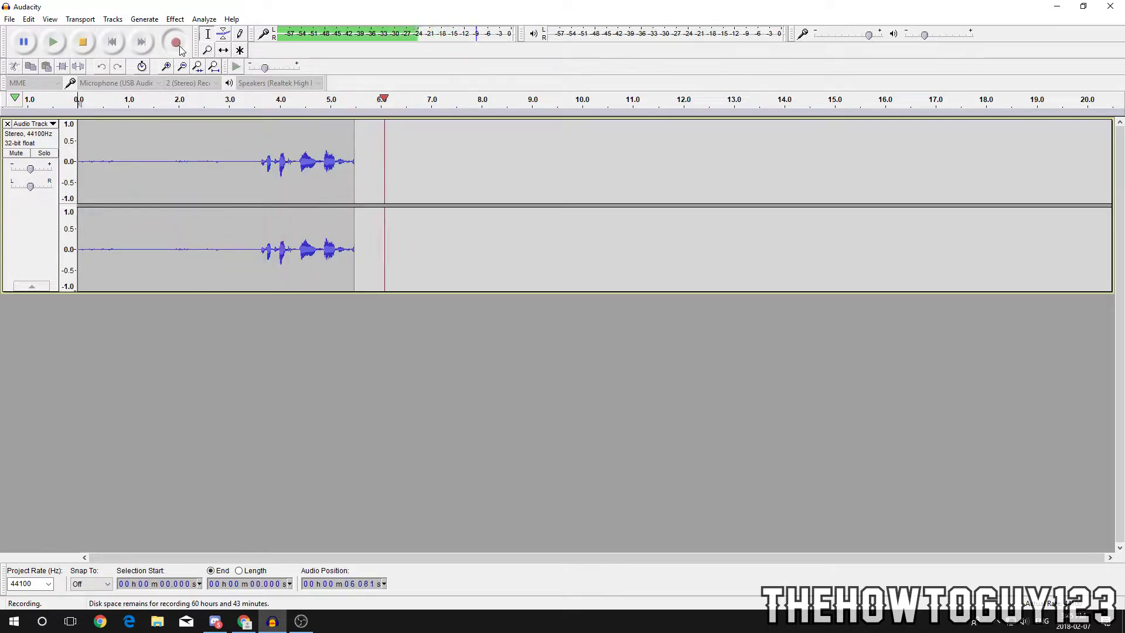
left_click(82, 45)
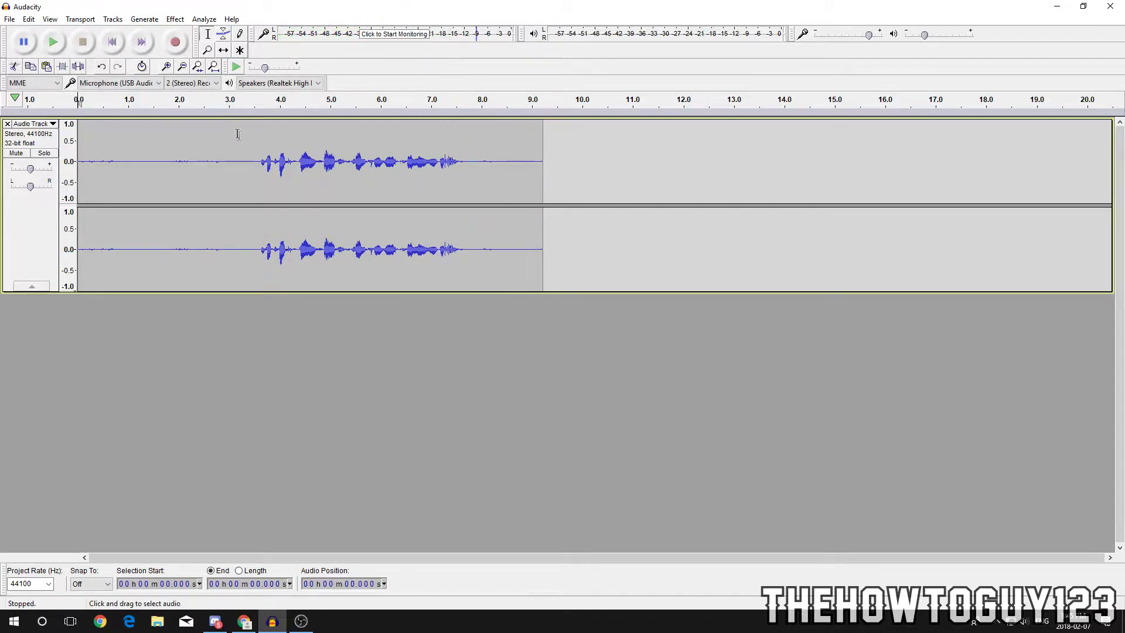
left_click_drag(248, 165, 125, 160)
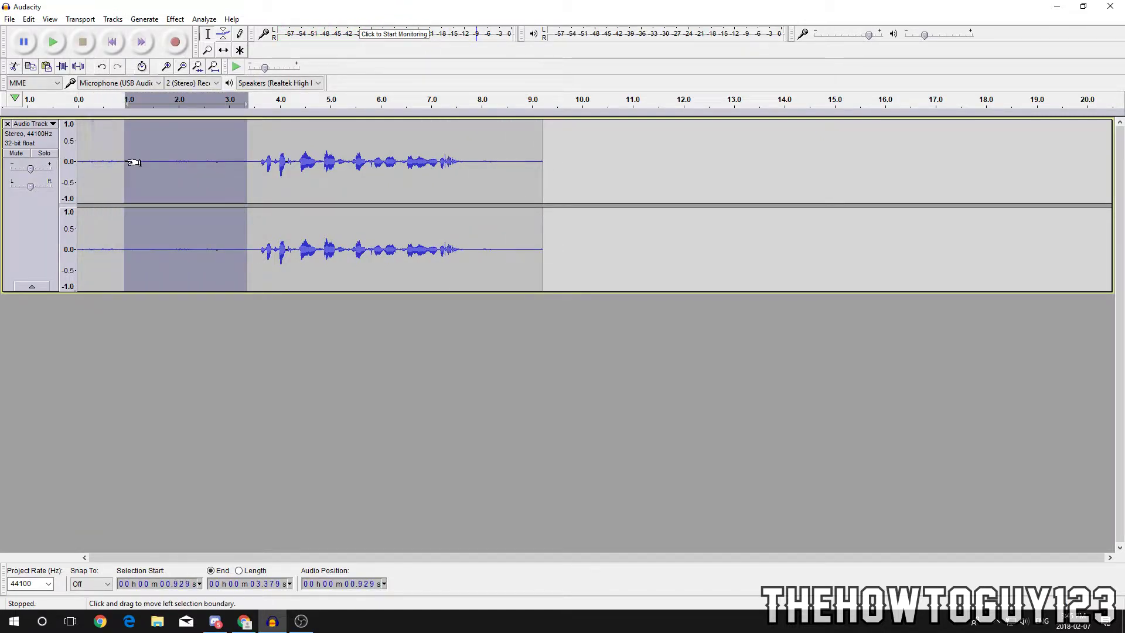
left_click(217, 176)
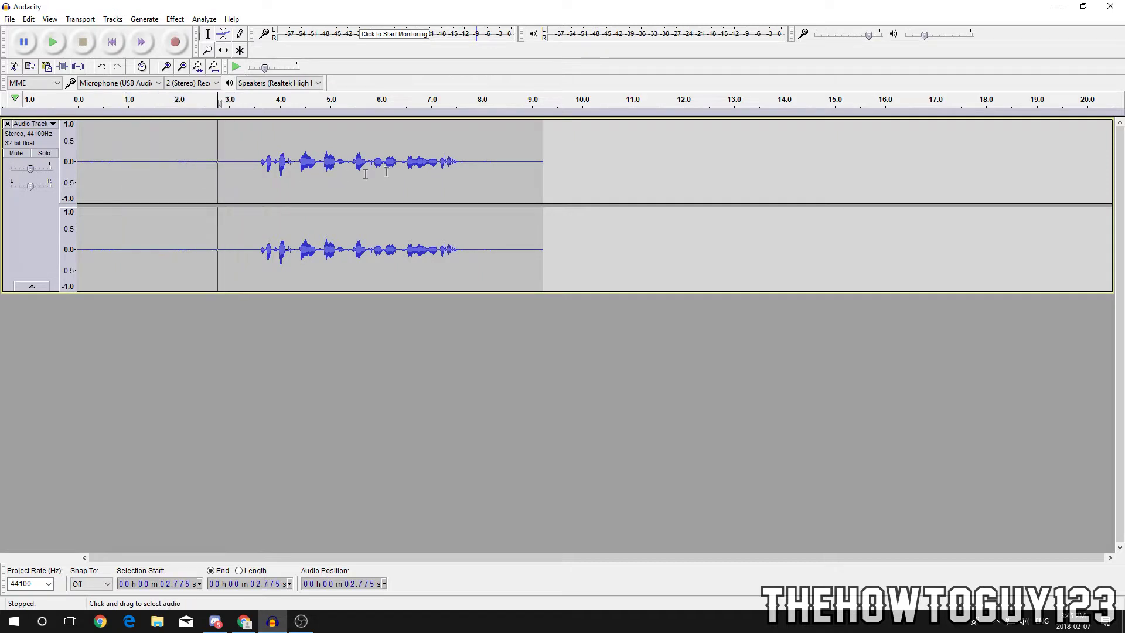
left_click_drag(233, 166, 114, 173)
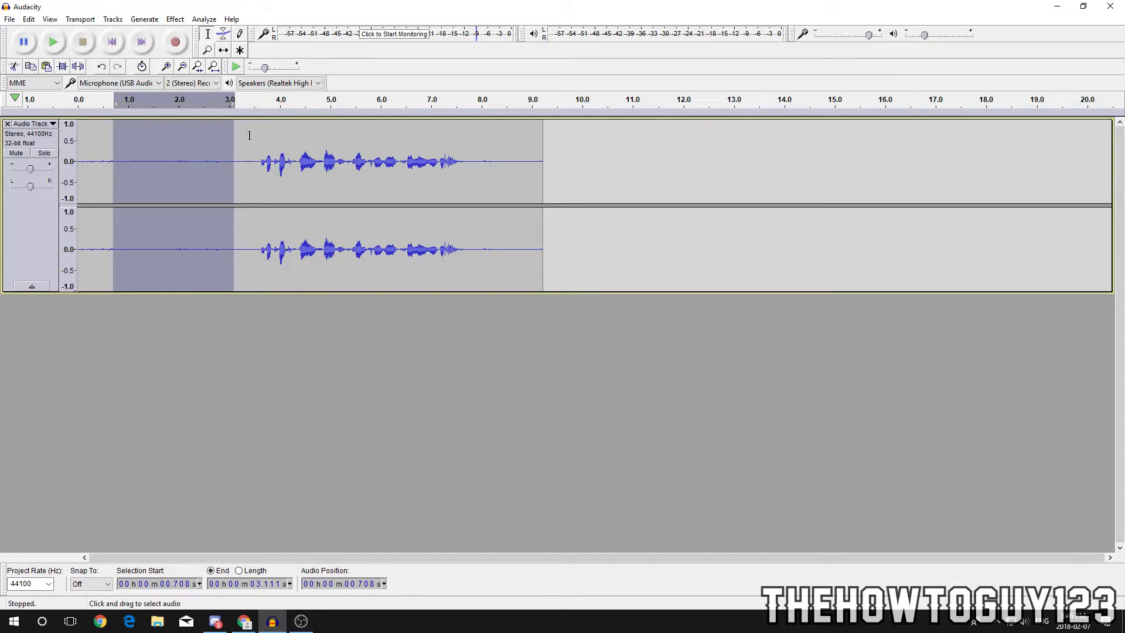
left_click(223, 153)
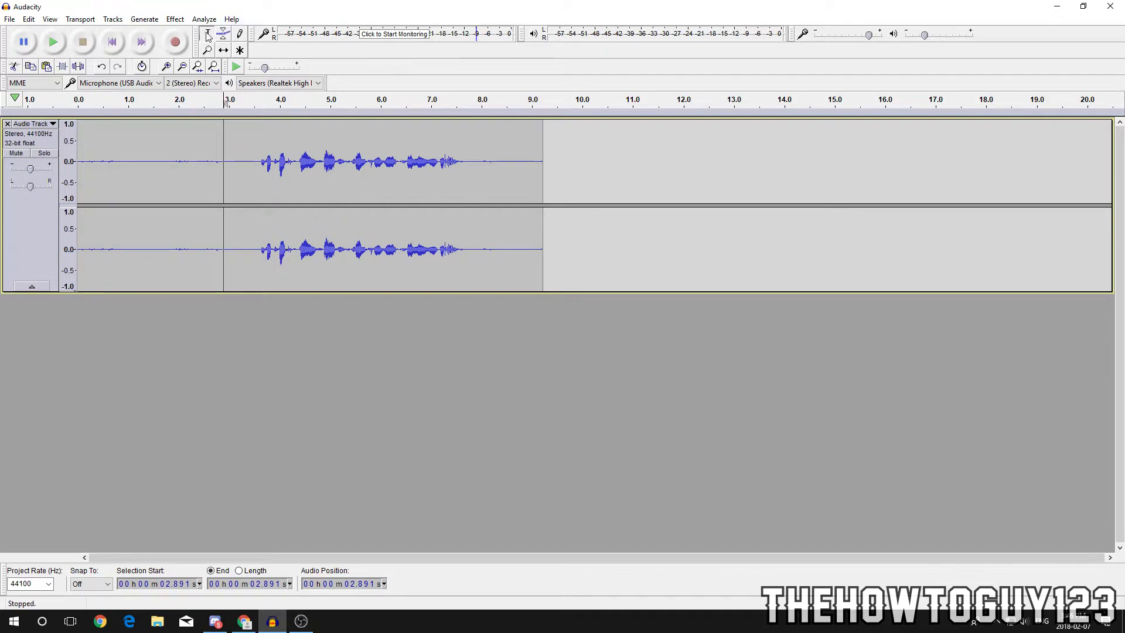
left_click_drag(234, 167, 124, 168)
Step: Capture a Noise Reduction noise profile from the silent 0.9–3.1 s lead-in
left_click(175, 18)
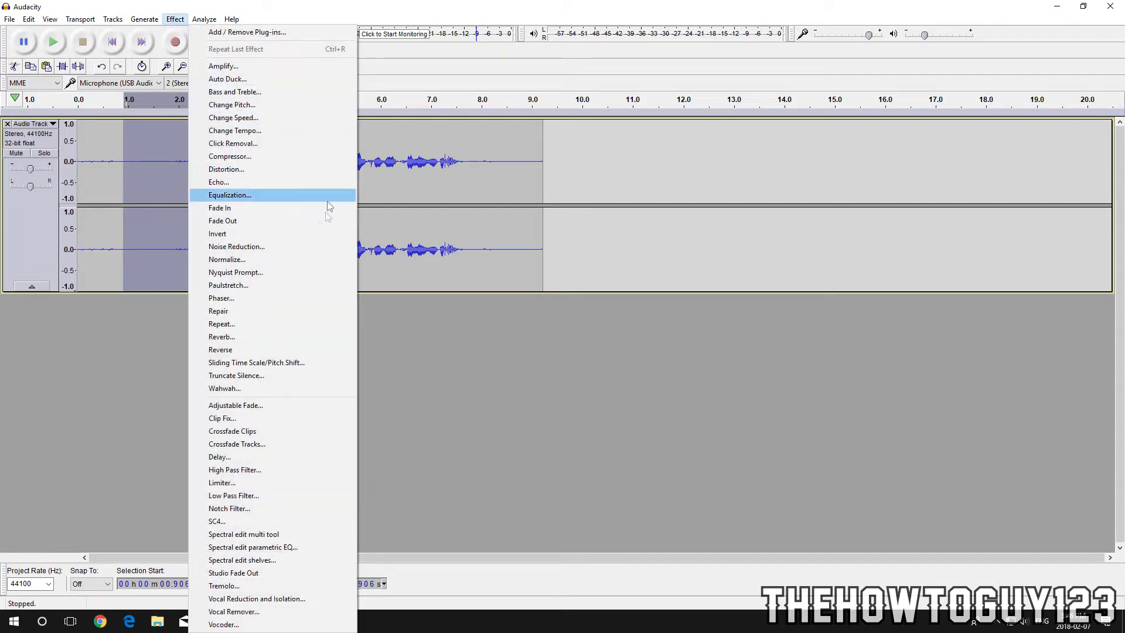
left_click(294, 246)
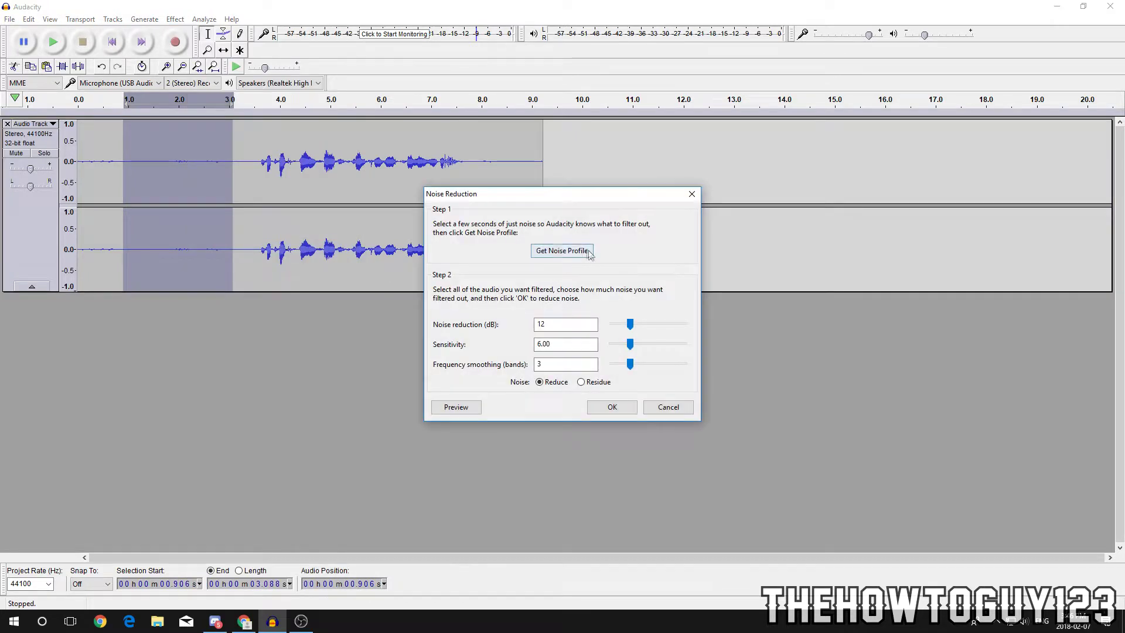
left_click(581, 249)
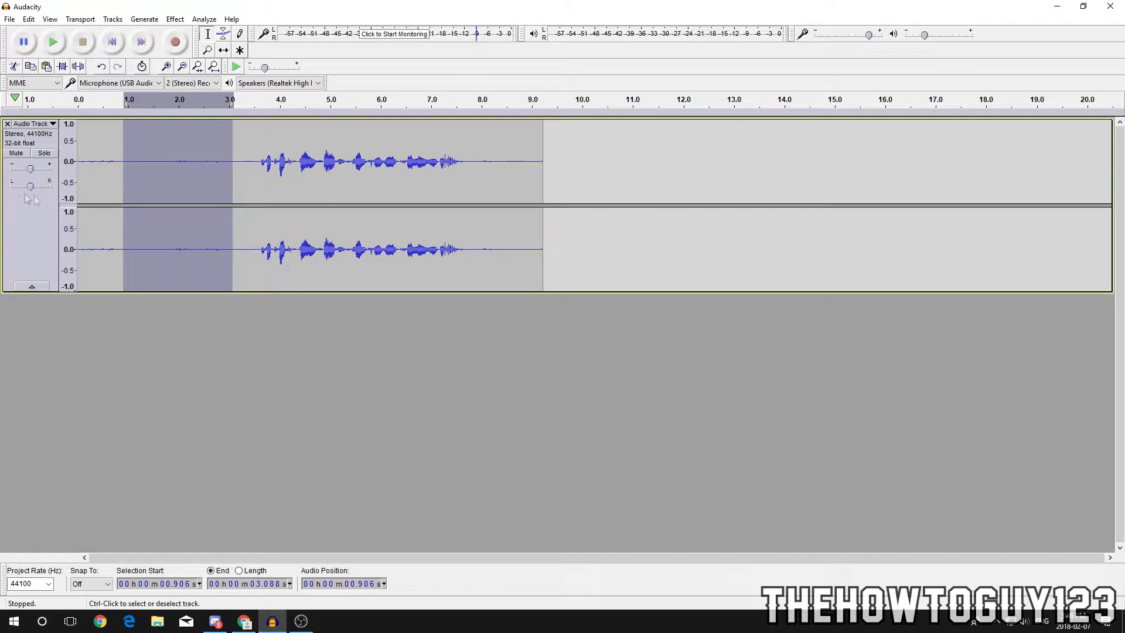
Step: Apply Noise Reduction to the entire recording using the captured profile
left_click(24, 234)
left_click(175, 19)
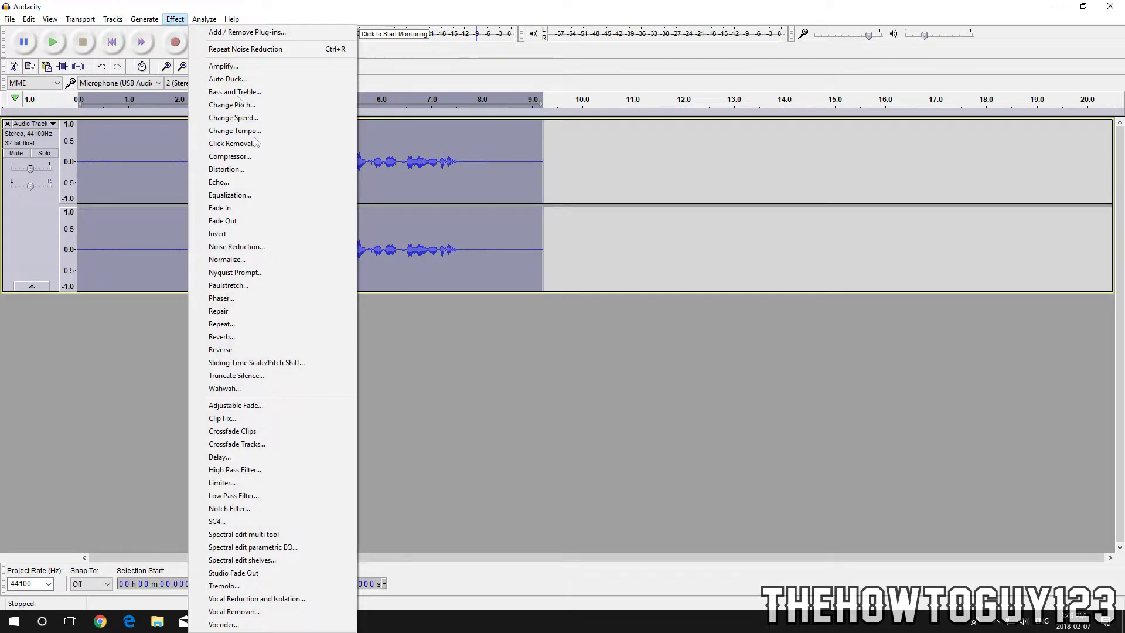
left_click(234, 247)
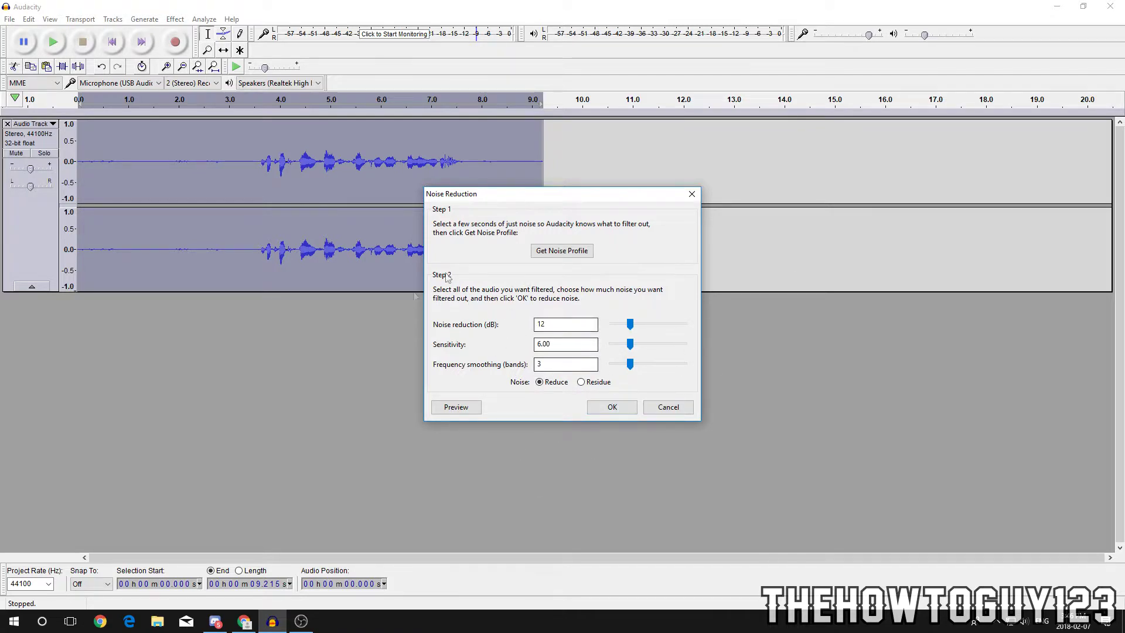
left_click(620, 405)
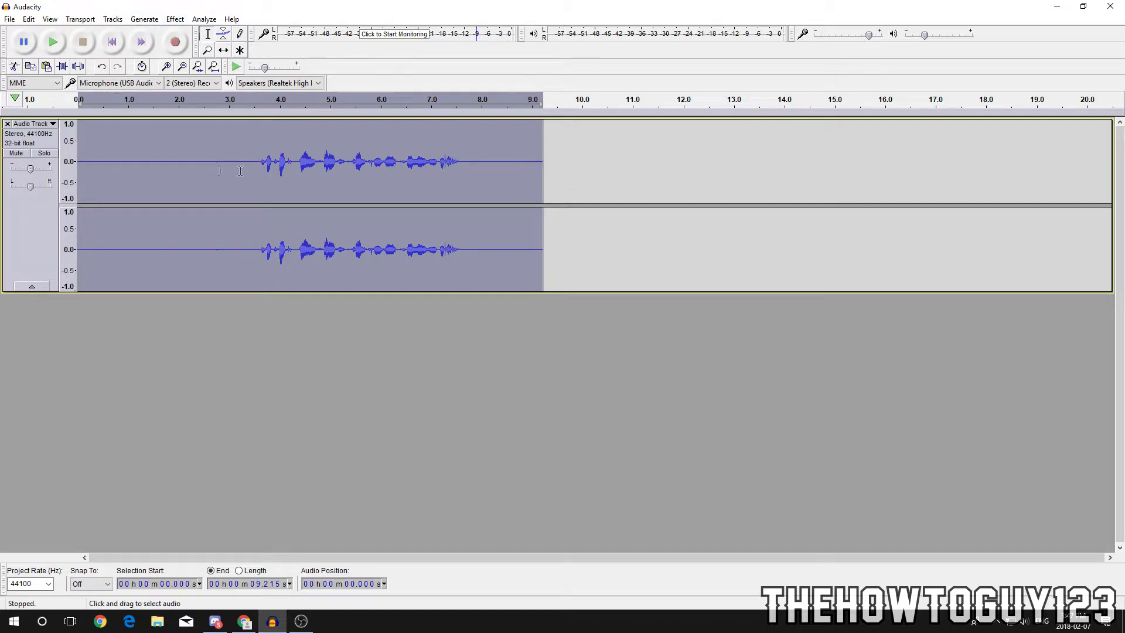
left_click(174, 20)
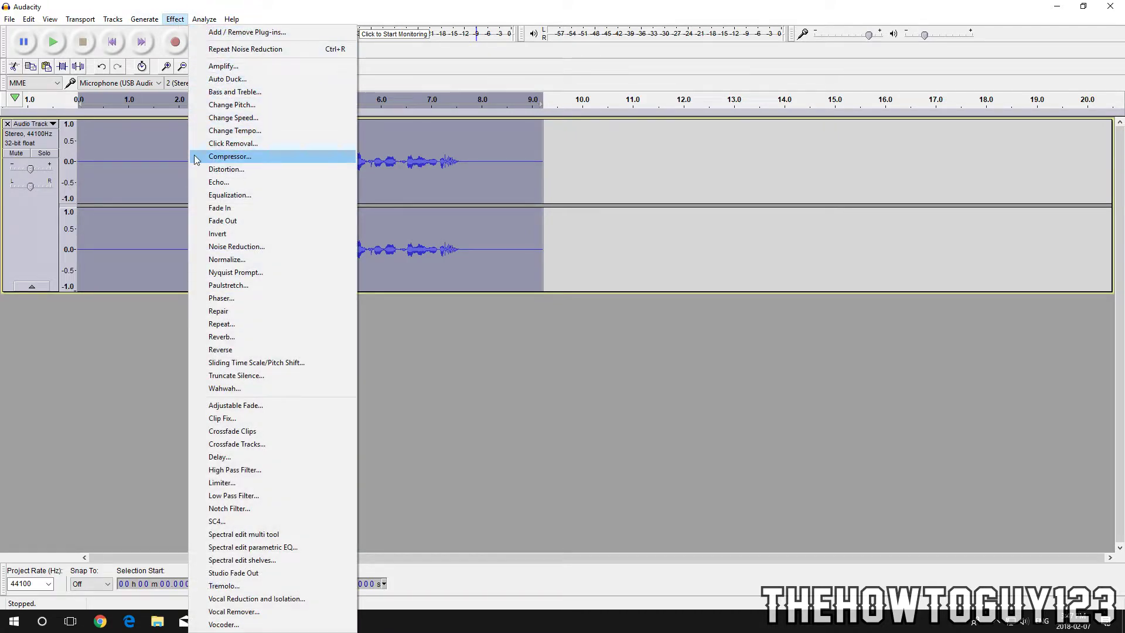
Step: Apply the Compressor at a -18 dB threshold, 2:1 ratio, with make-up gain
left_click(245, 157)
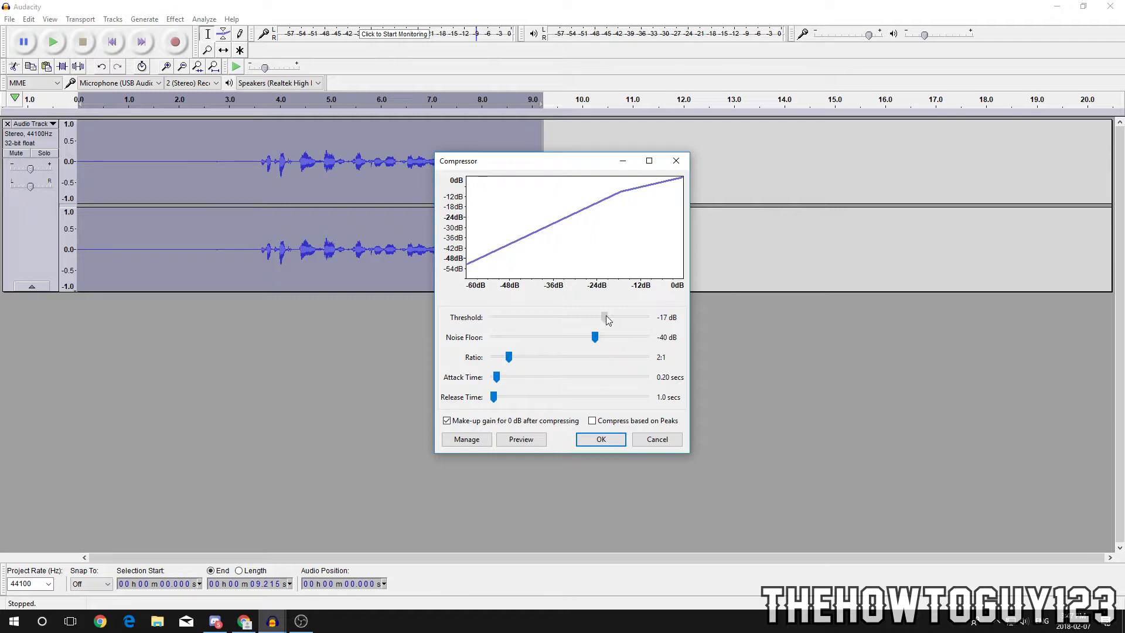
left_click_drag(606, 319, 605, 315)
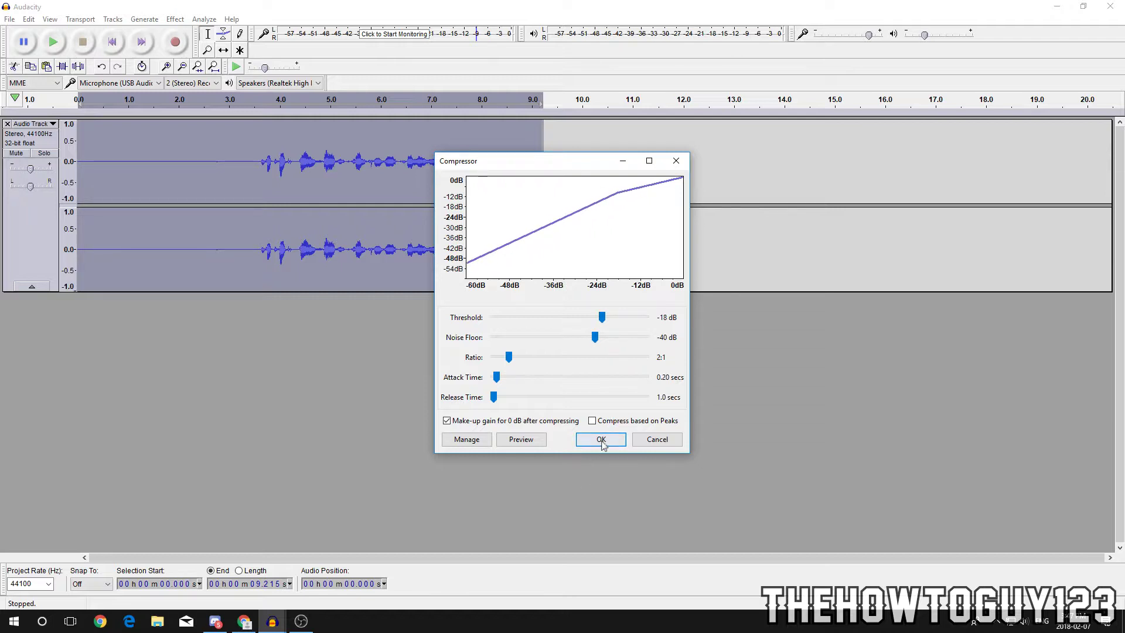
left_click(599, 441)
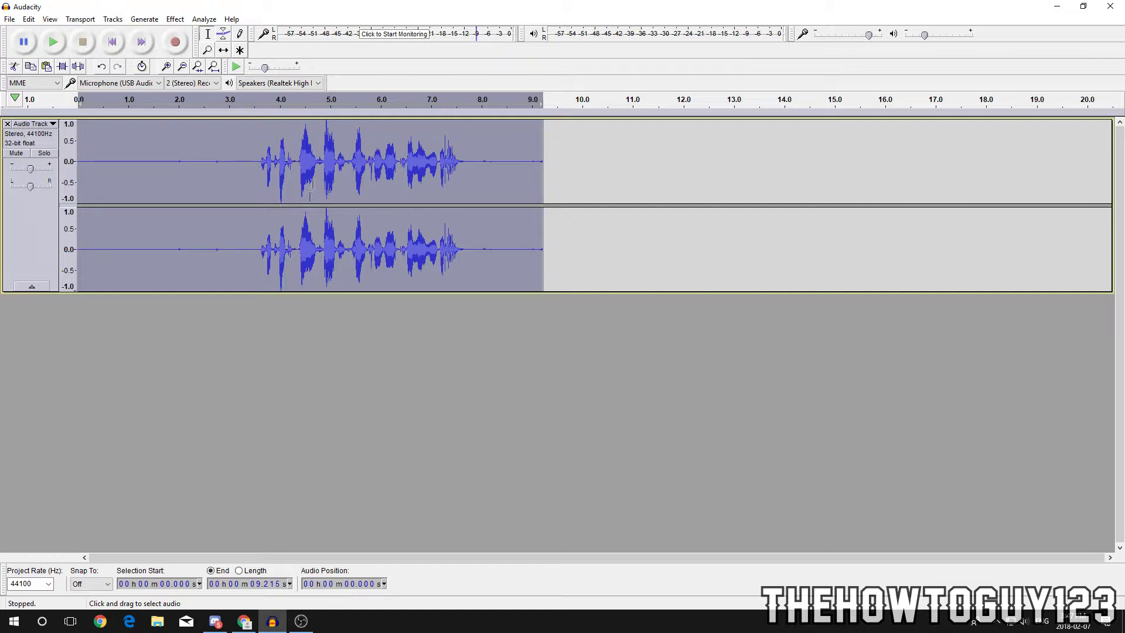
Step: Apply Equalization with the Bass Boost preset curve to the recording
left_click(175, 19)
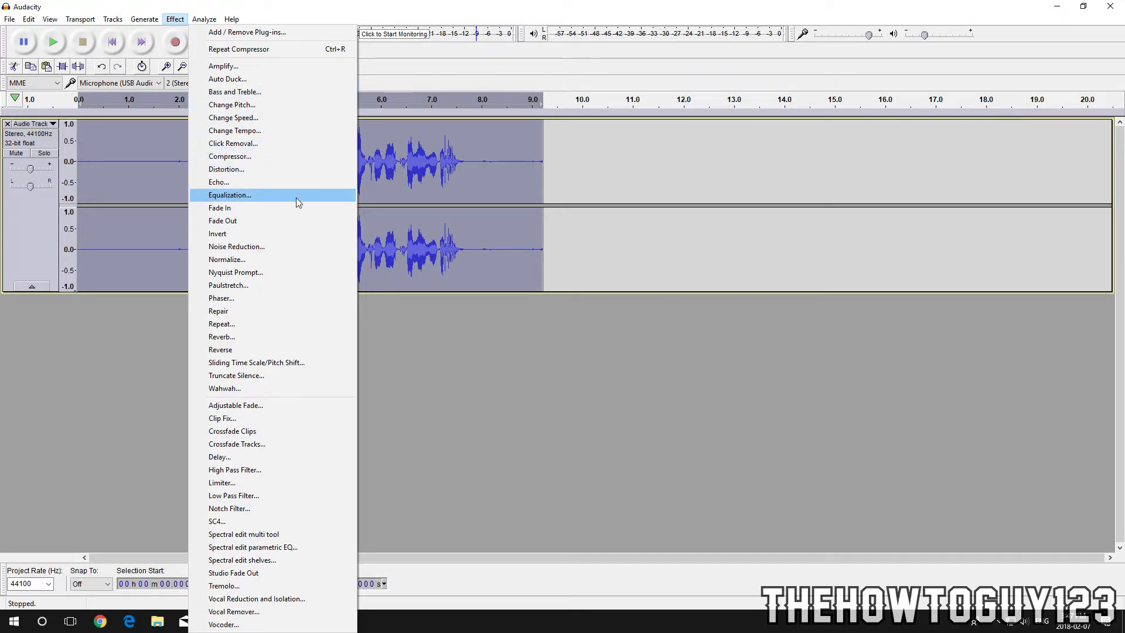
left_click(234, 199)
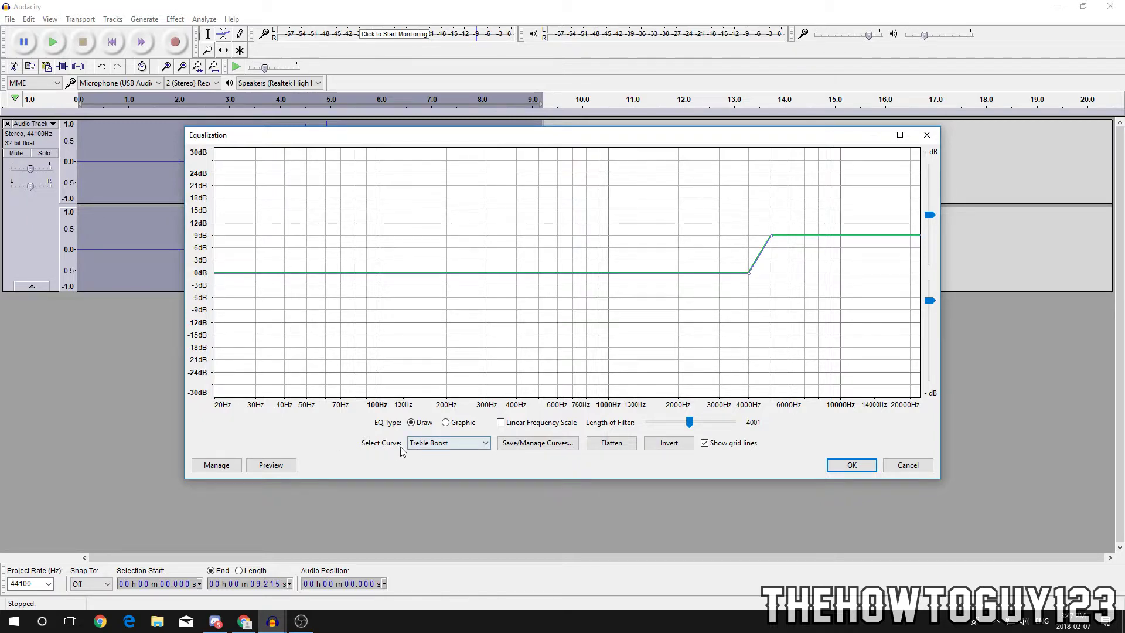
left_click(461, 447)
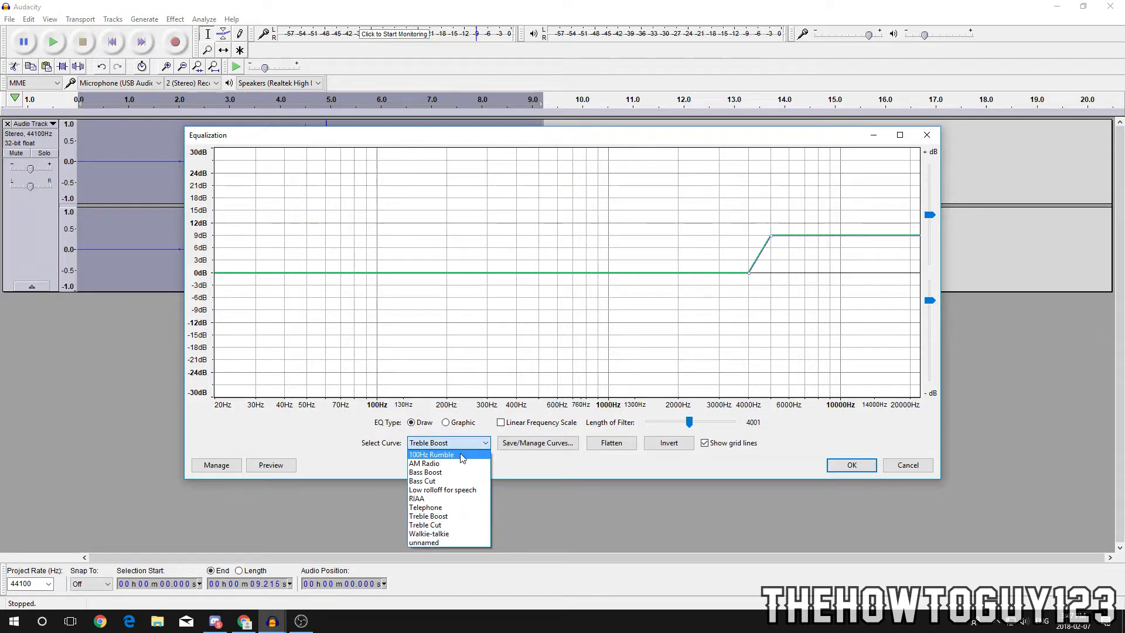
left_click(423, 472)
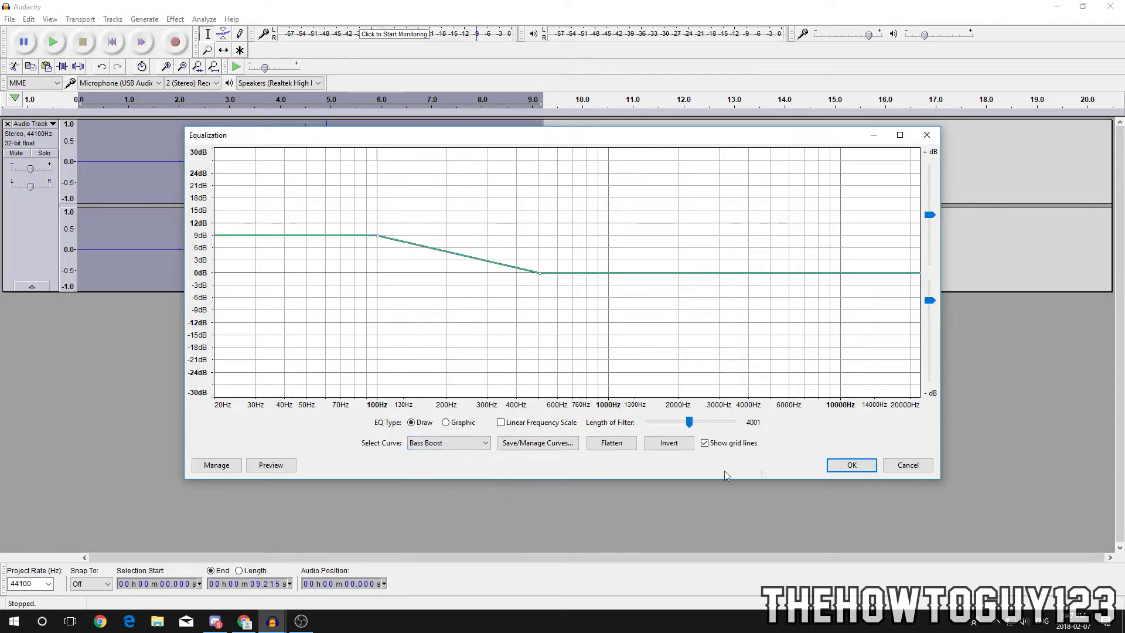
left_click(840, 469)
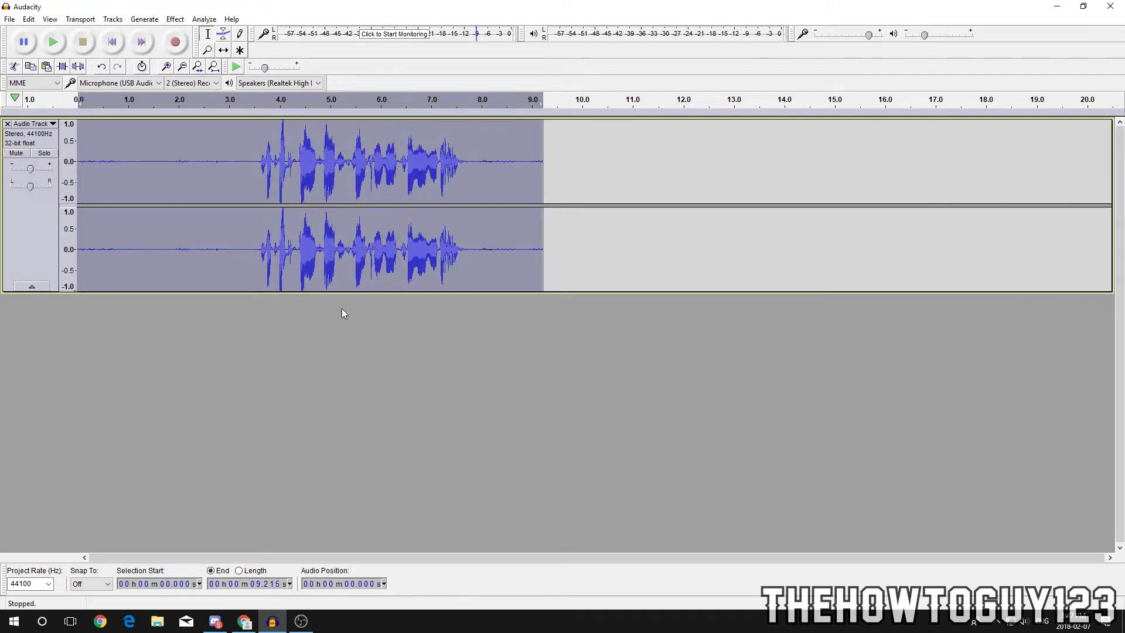
Step: Apply Equalization again with the Treble Boost preset curve
left_click(175, 19)
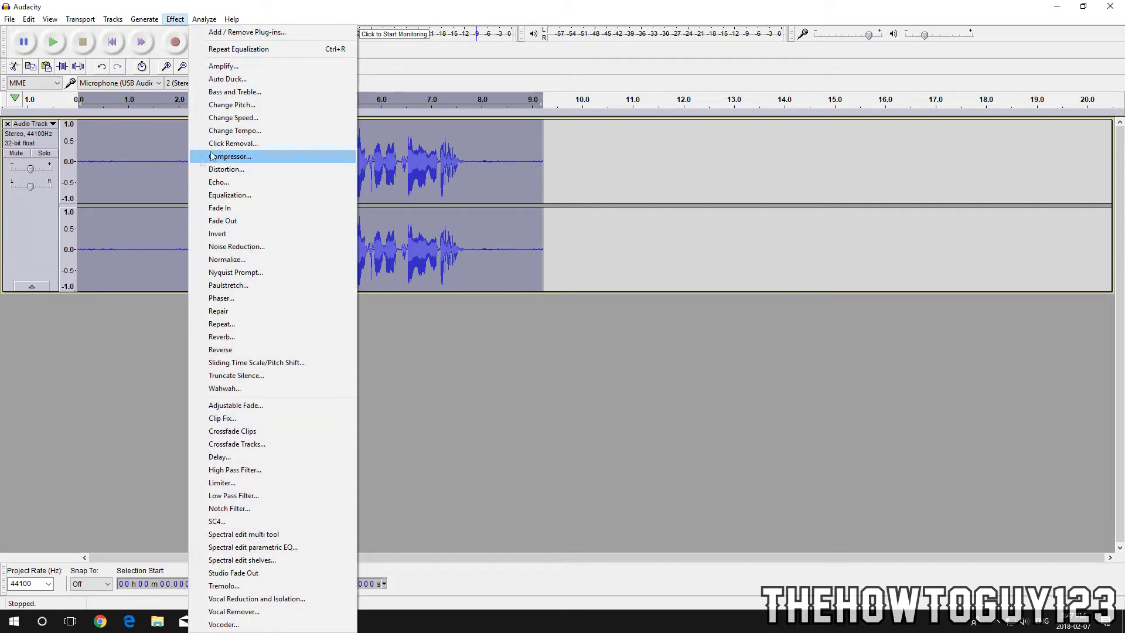
left_click(242, 194)
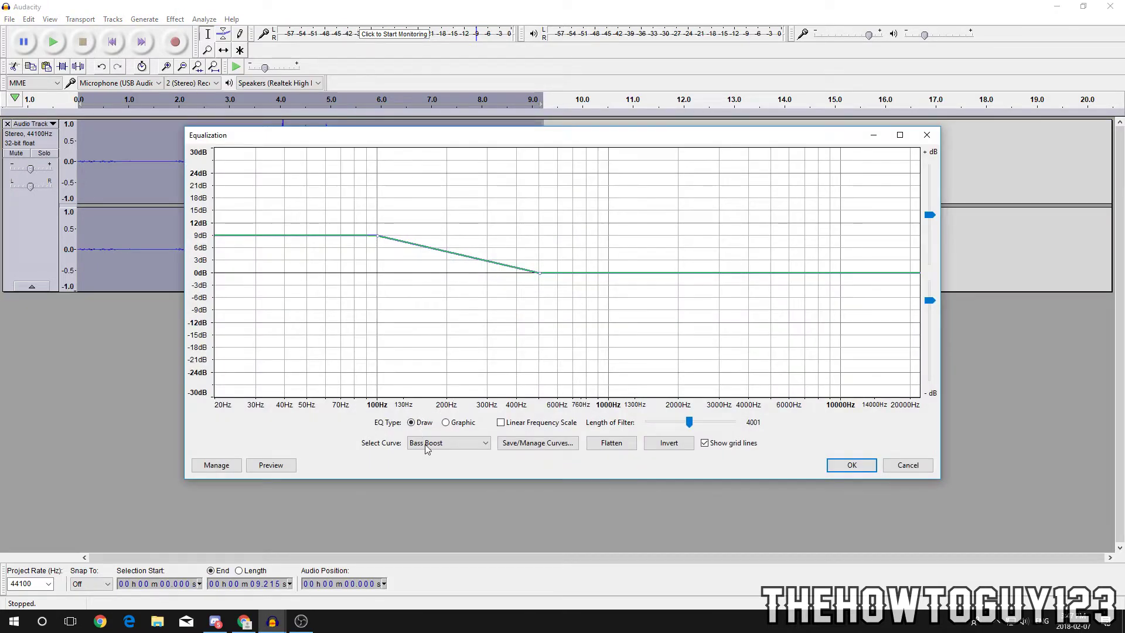
left_click(426, 448)
left_click(434, 515)
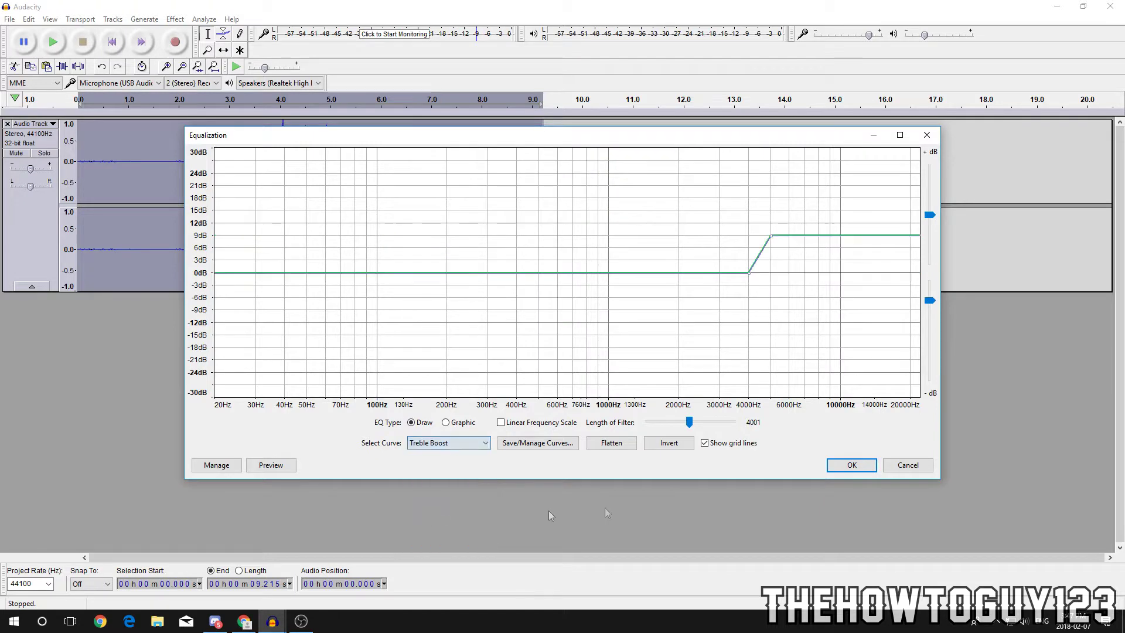
left_click(866, 467)
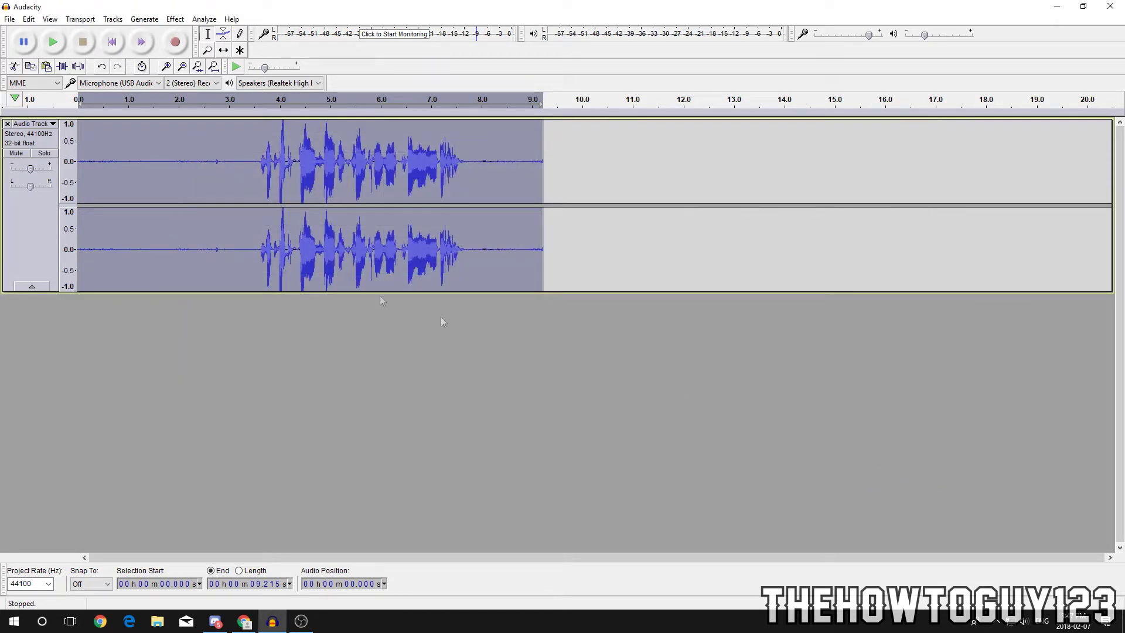
left_click(170, 19)
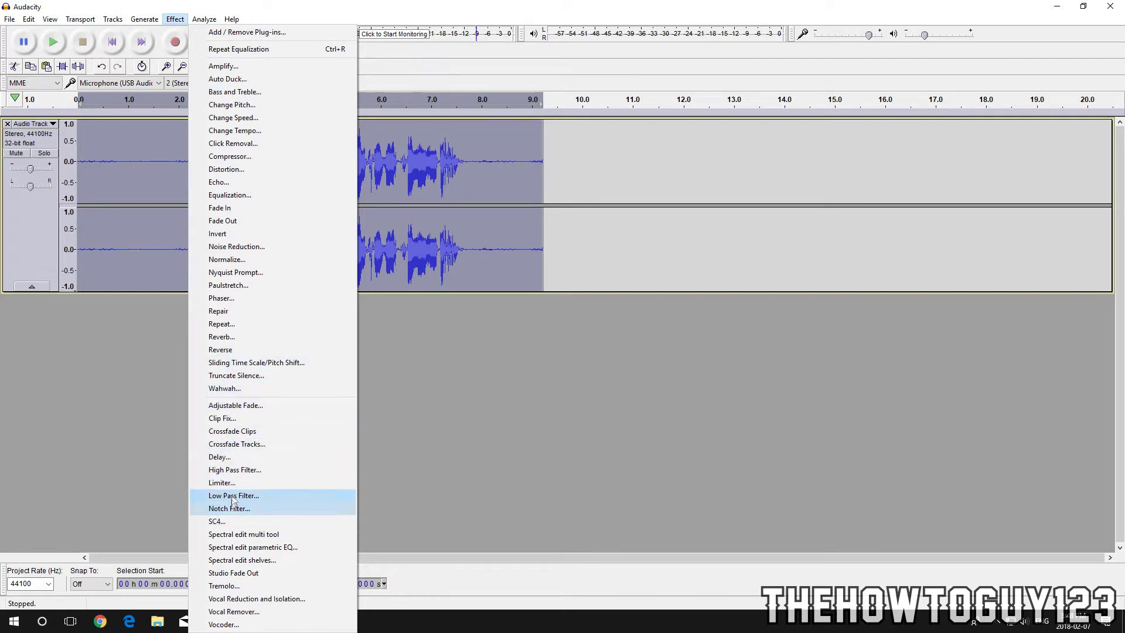
Step: Apply a Hard Limit limiter at -4.10 dB with 10 ms hold to the track
left_click(222, 482)
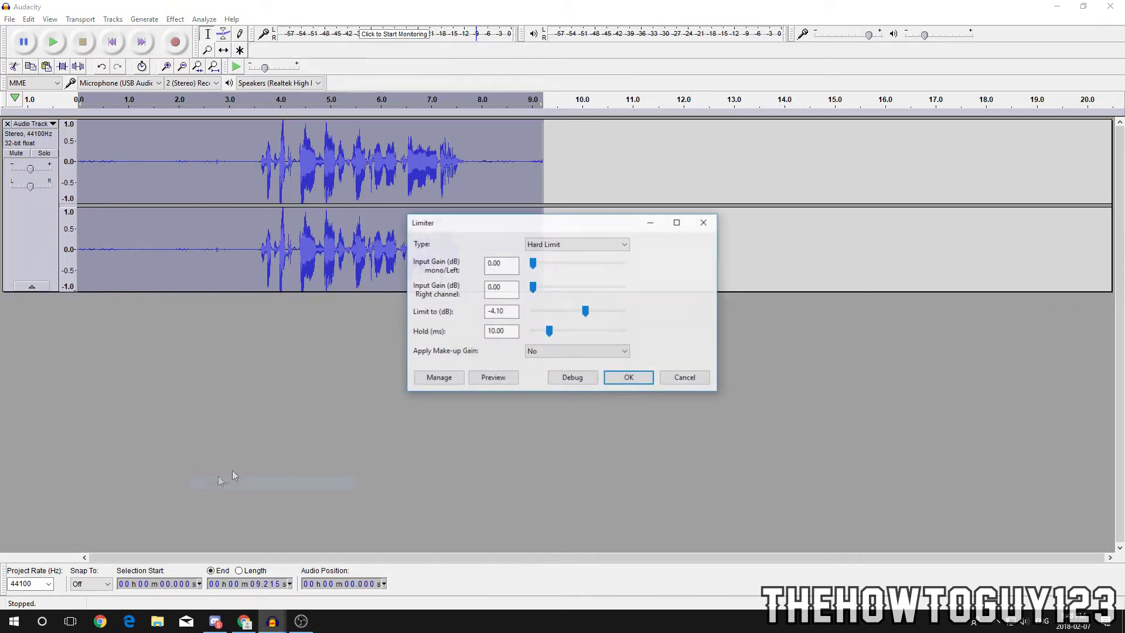
left_click(560, 246)
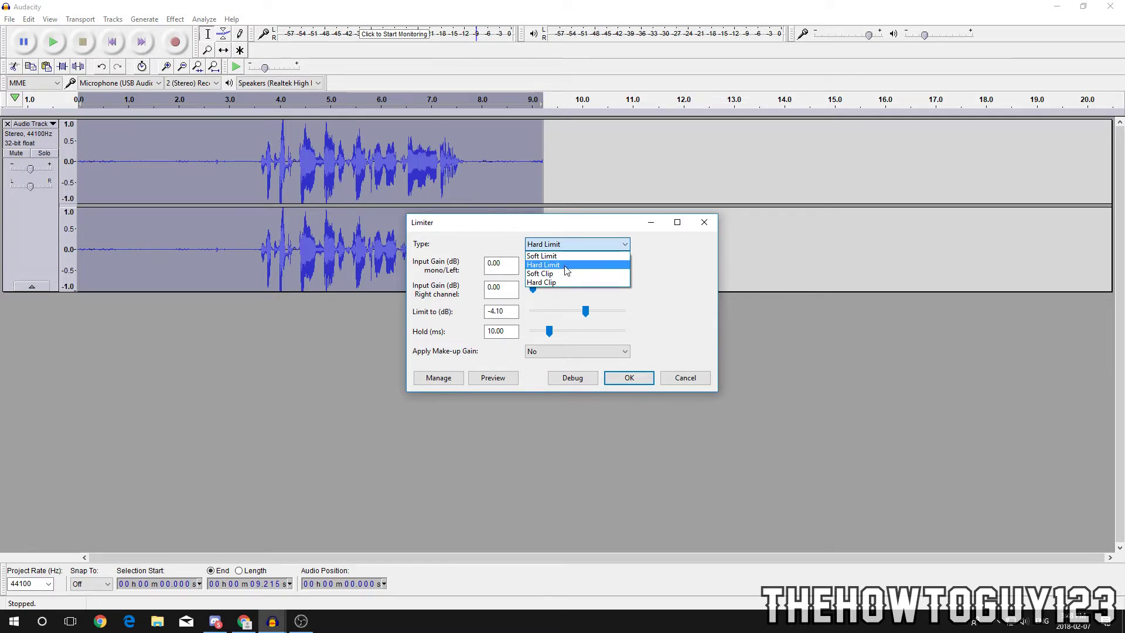
left_click(567, 270)
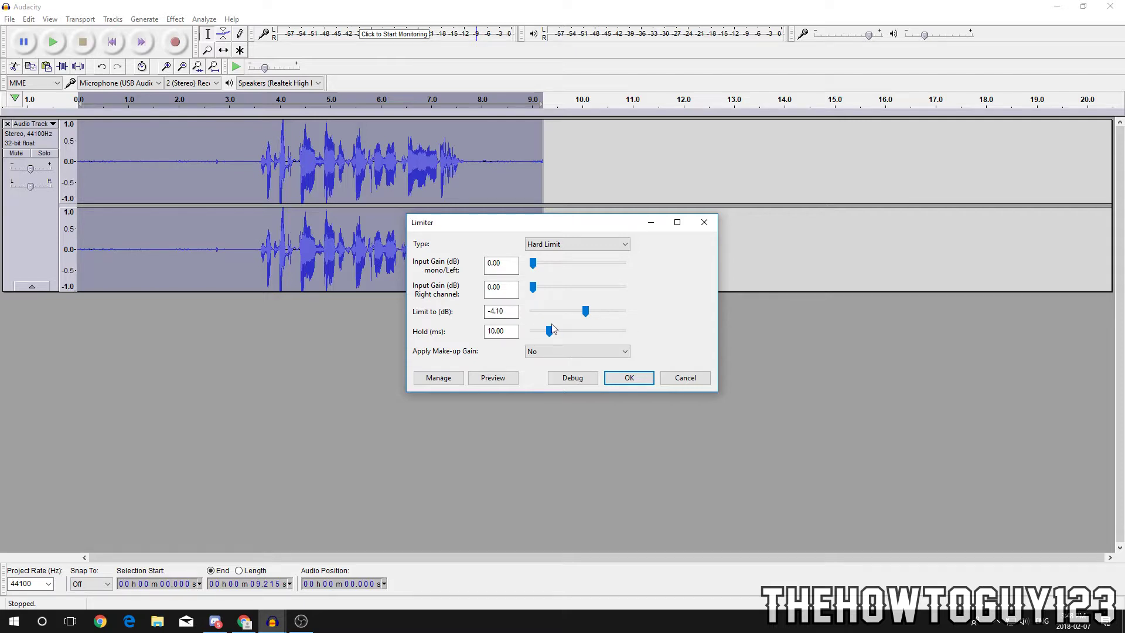
left_click_drag(514, 311, 477, 312)
left_click(586, 312)
left_click(639, 378)
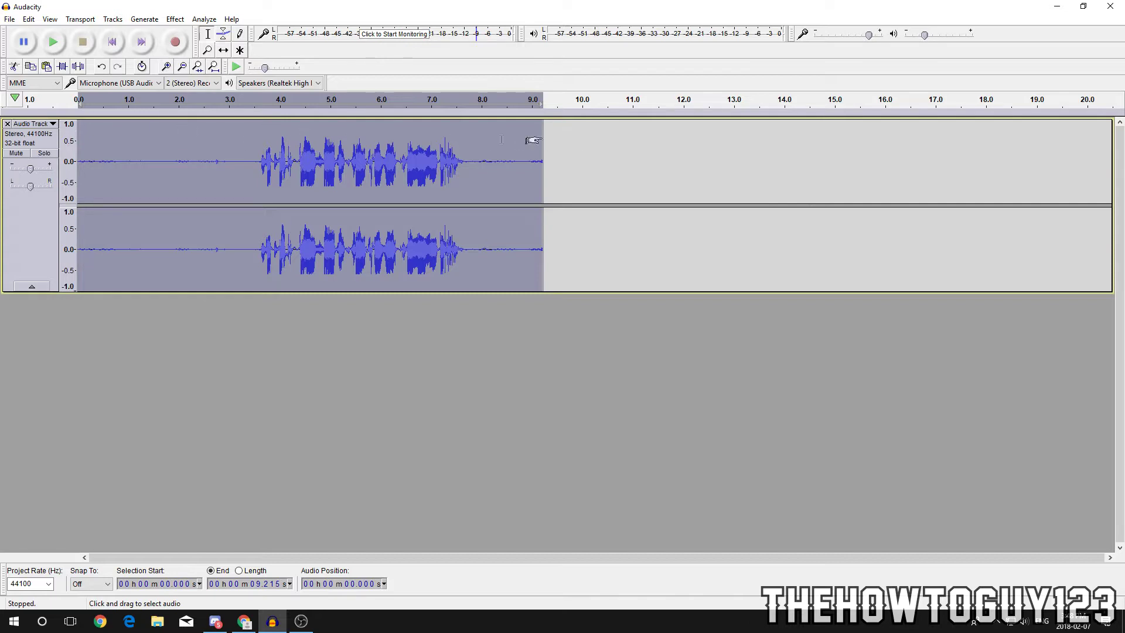
Step: Normalize the track to -1.0 dB maximum amplitude with DC offset removed
left_click(177, 21)
left_click(228, 259)
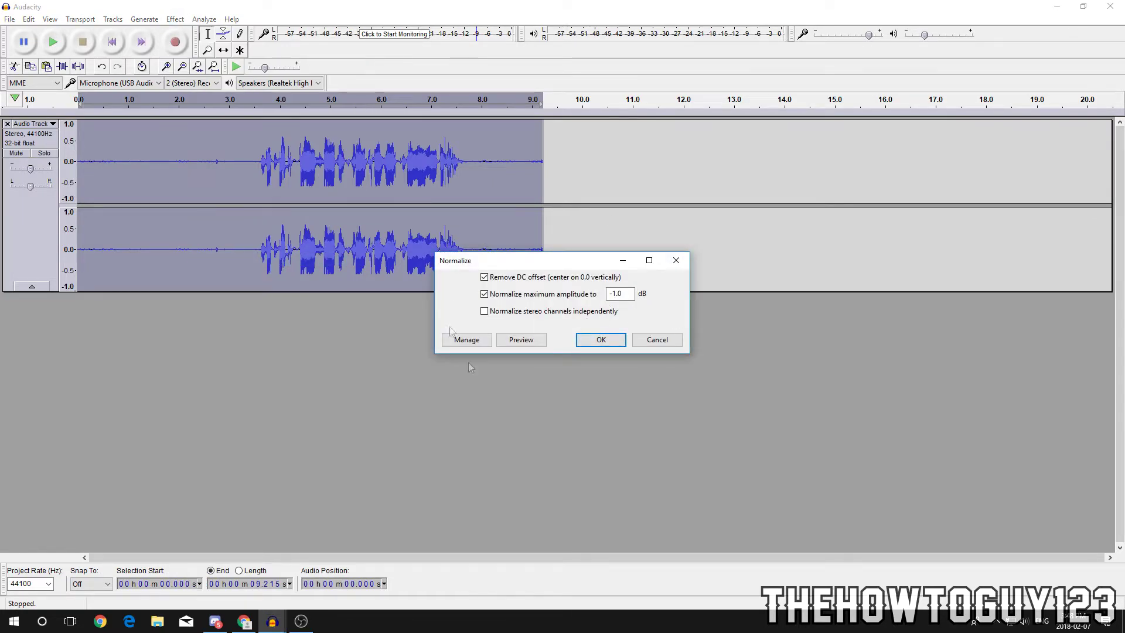
left_click(600, 341)
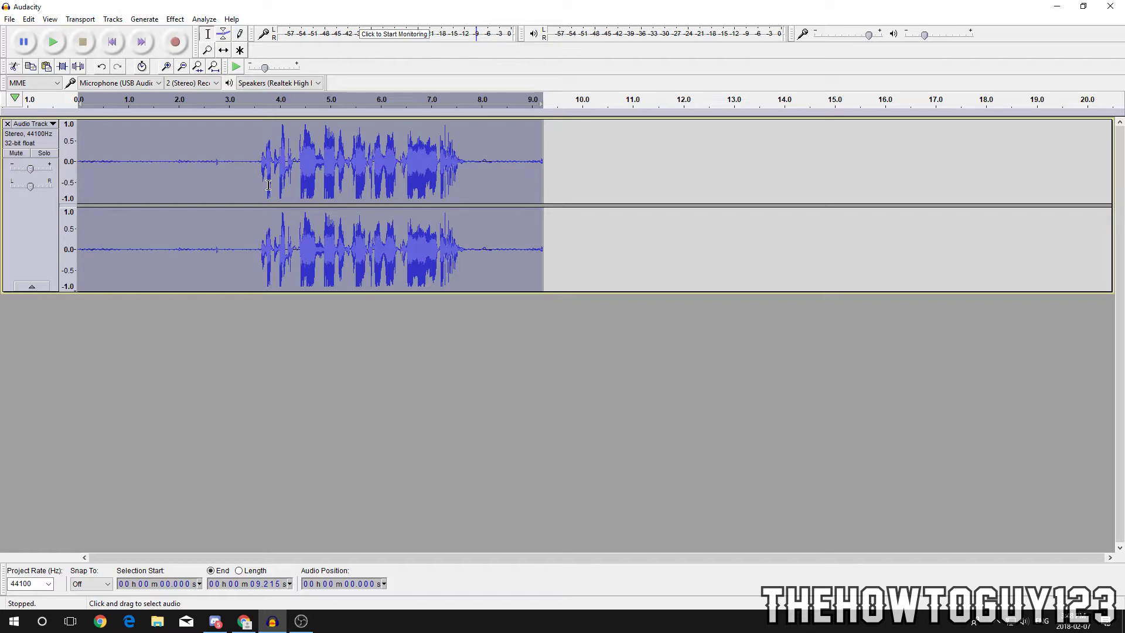
Step: Play the processed voice back starting from 3.262 s
left_click(243, 164)
key("space")
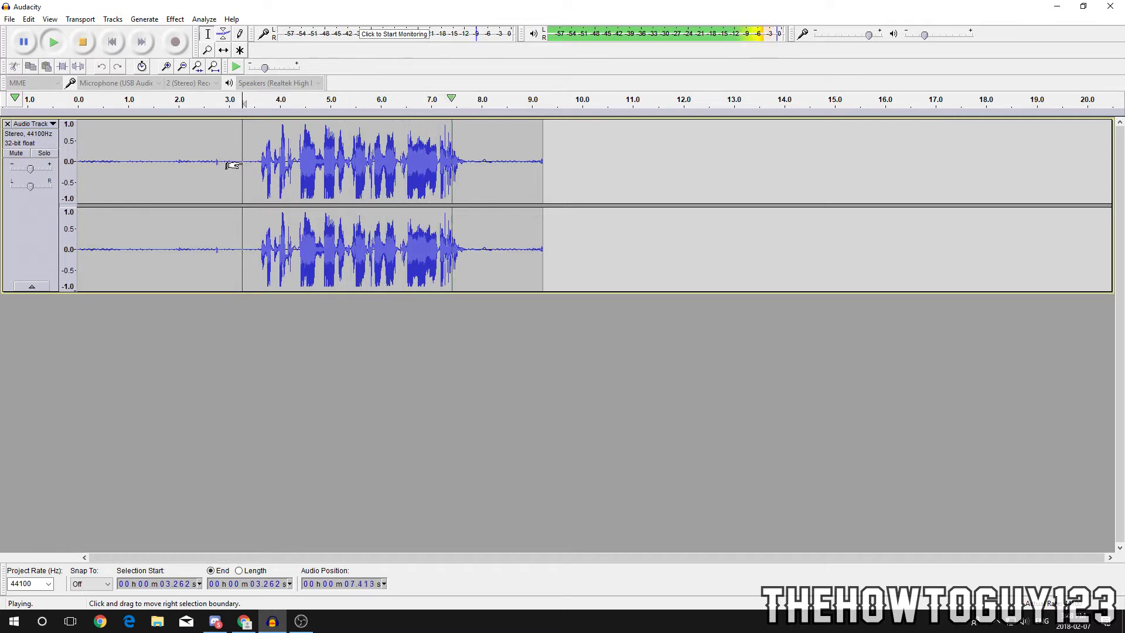
key("space")
Step: Lower the track gain to -6.0 dB and listen again from 3.262 s
mouse_move(30, 171)
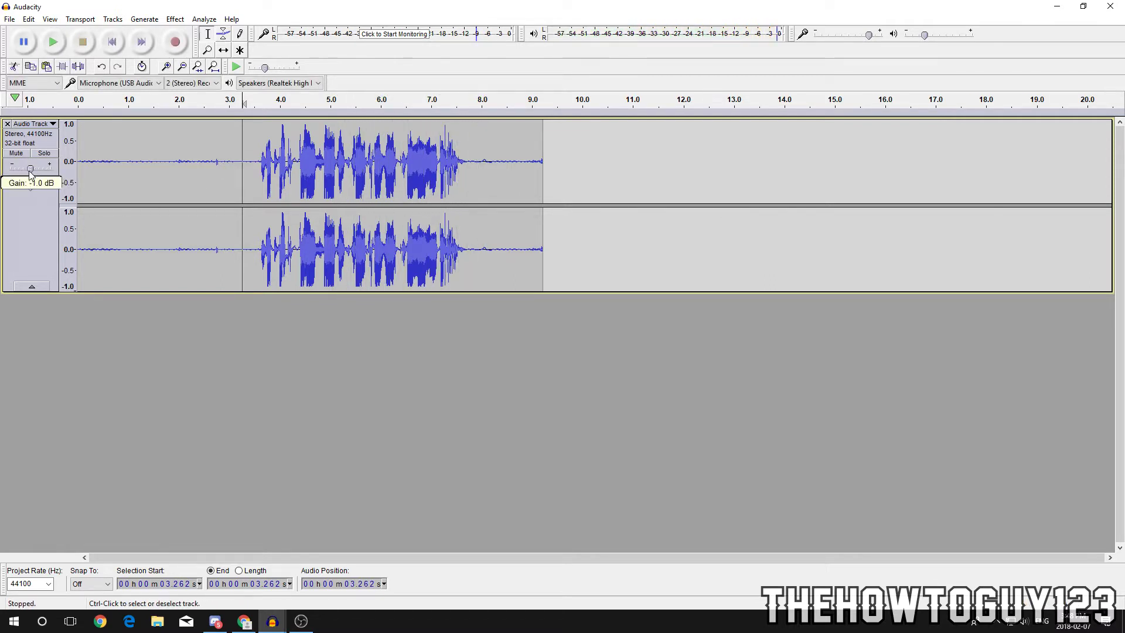
left_click_drag(30, 171, 27, 170)
key("space")
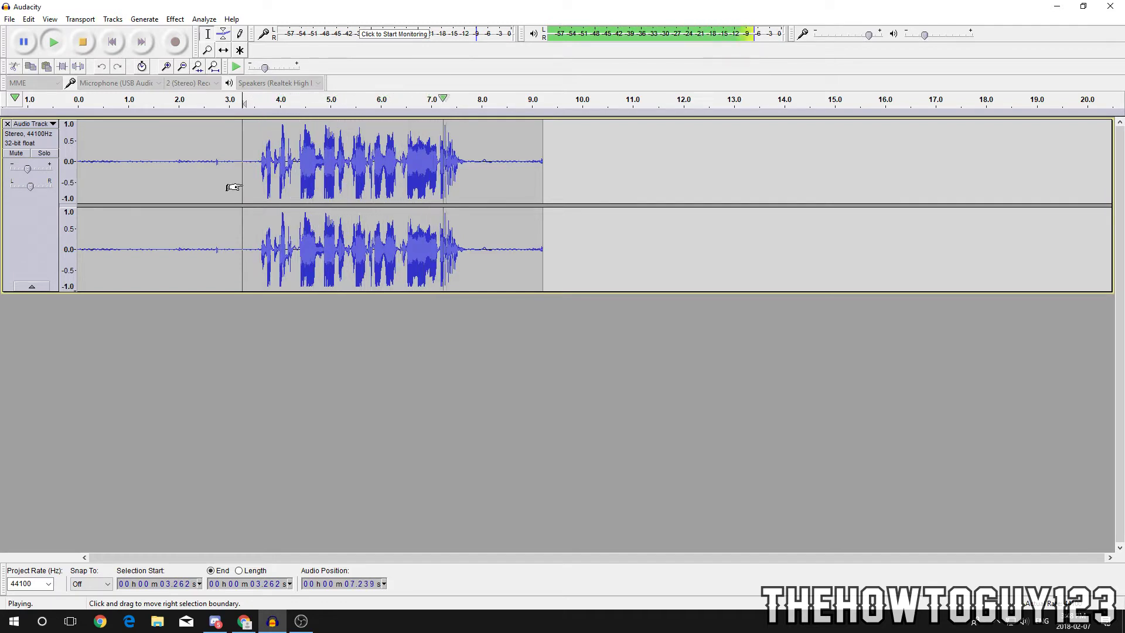
key("space")
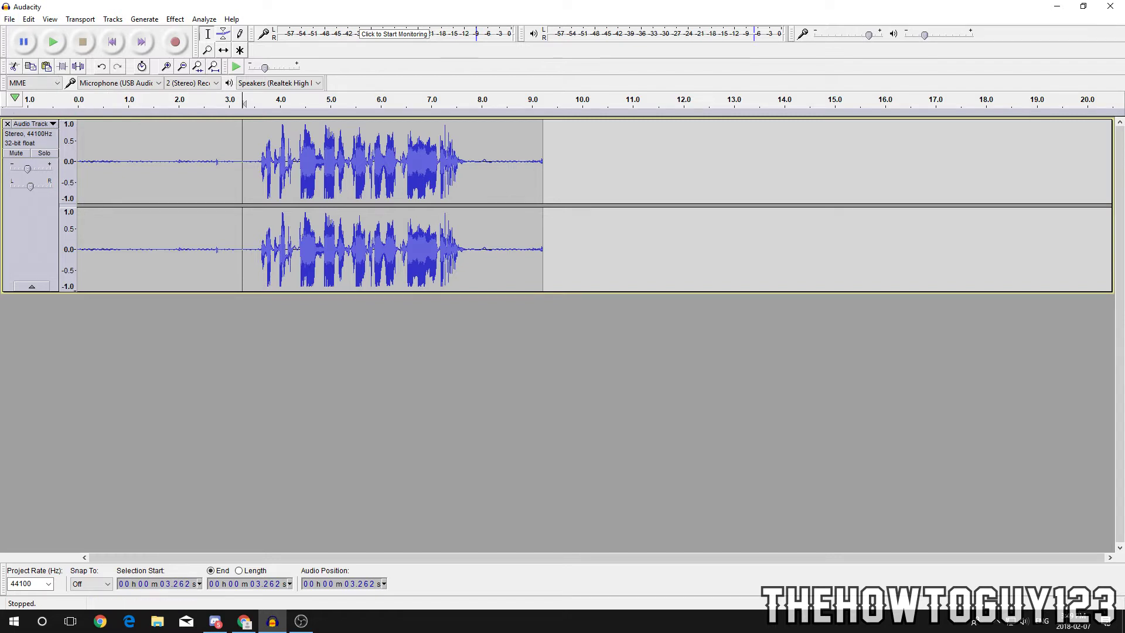
Step: Export the cleaned track to the Desktop as test.wav in 16-bit PCM WAV, then minimize Audacity
left_click(10, 19)
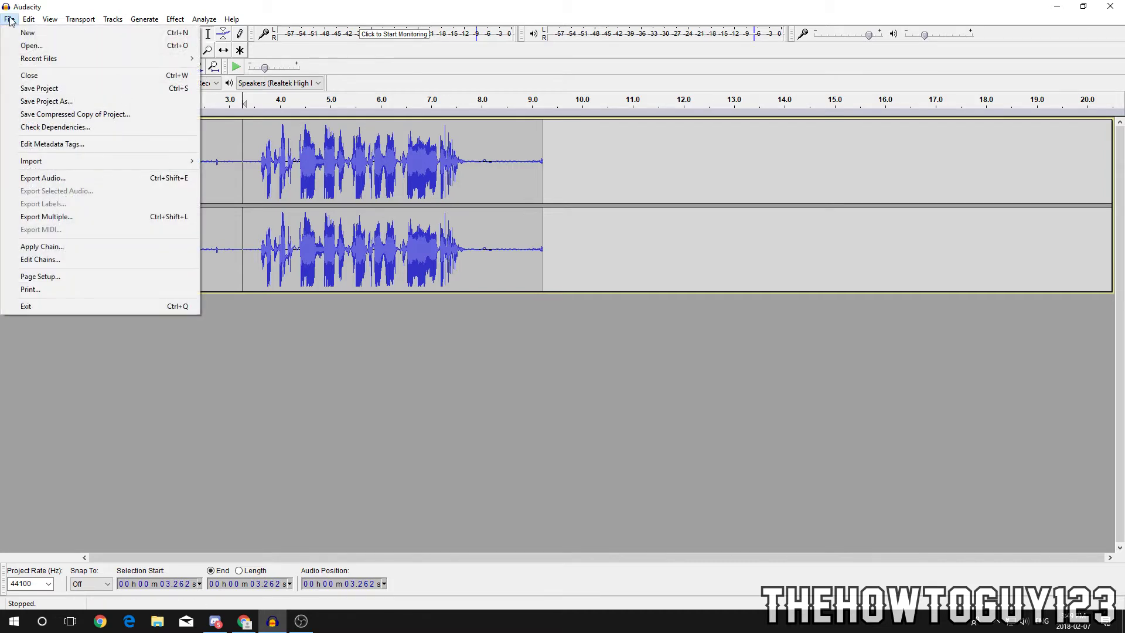
left_click(43, 179)
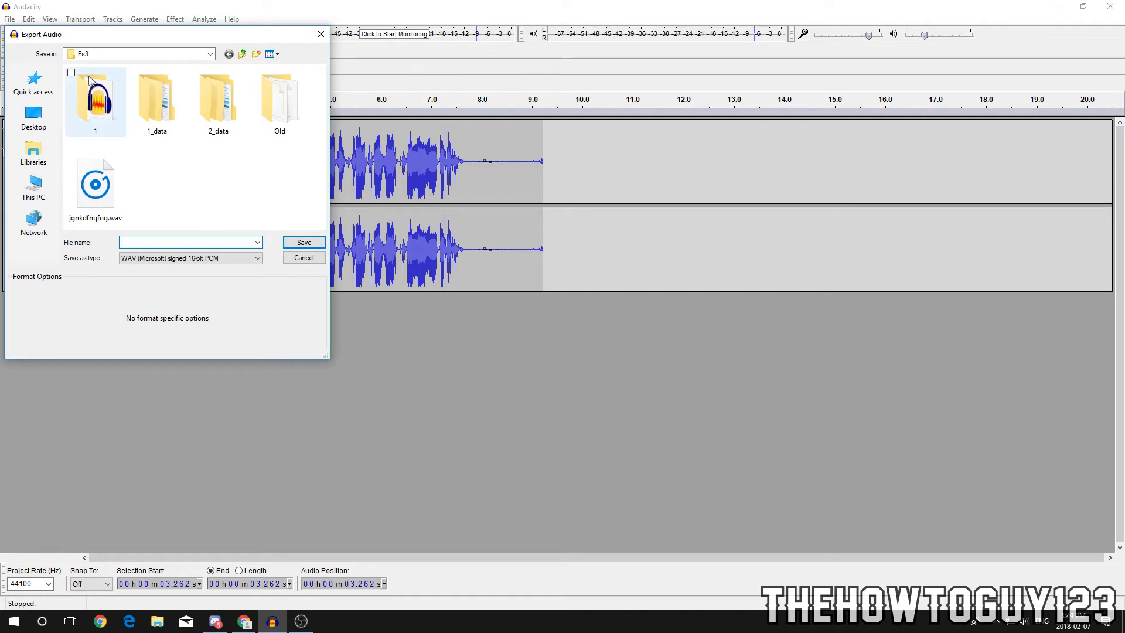
left_click(33, 117)
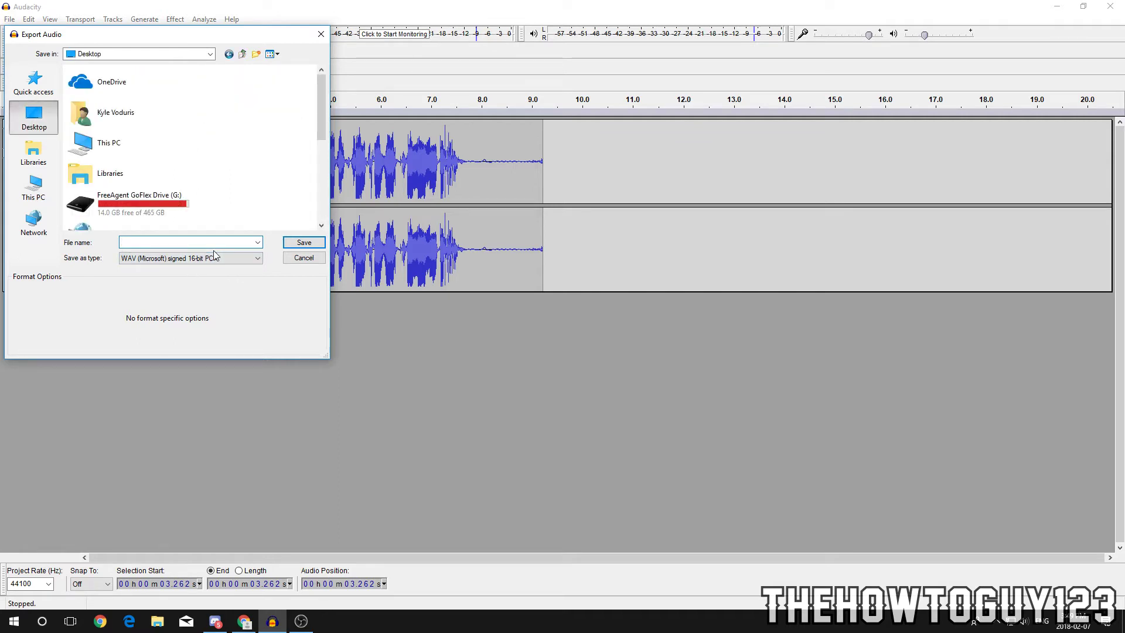
type("test")
left_click(141, 259)
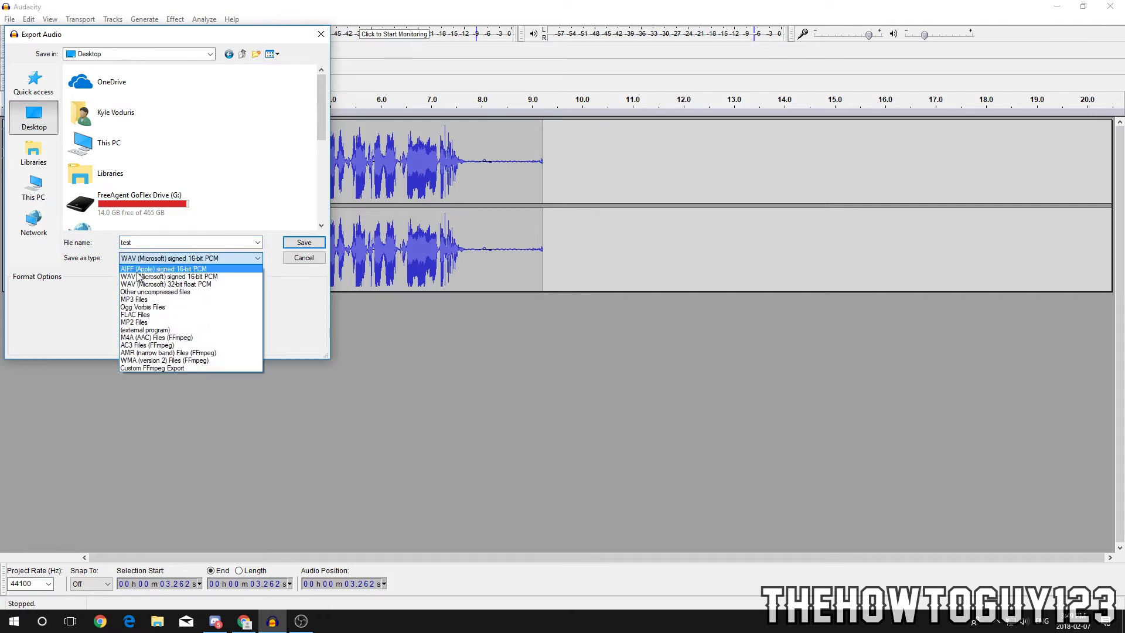
left_click(216, 279)
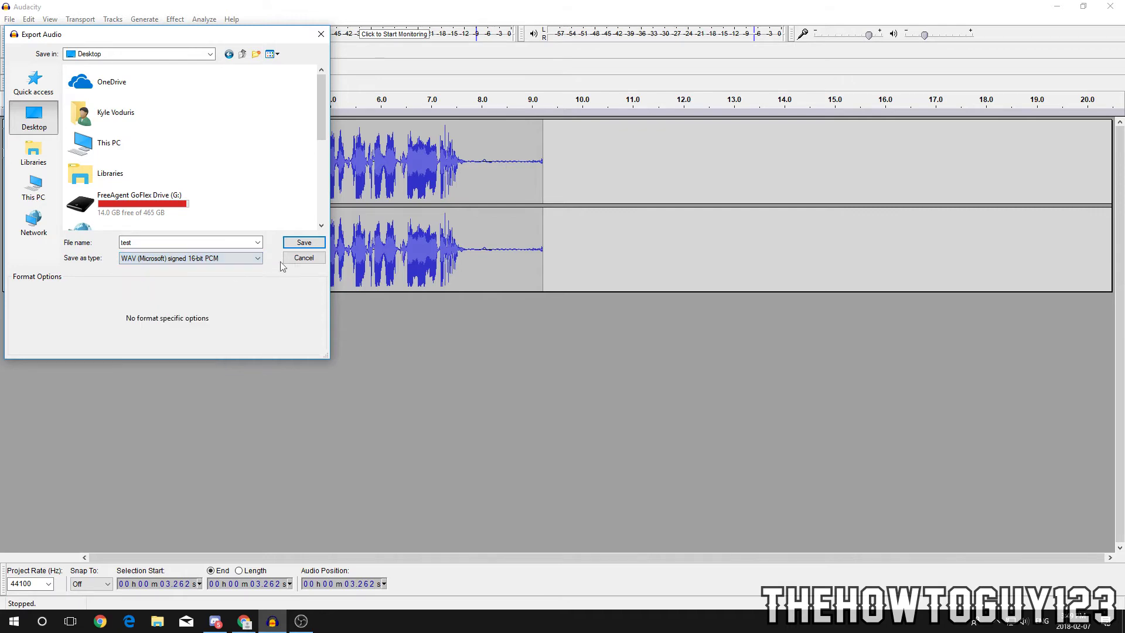
left_click(307, 246)
left_click(647, 406)
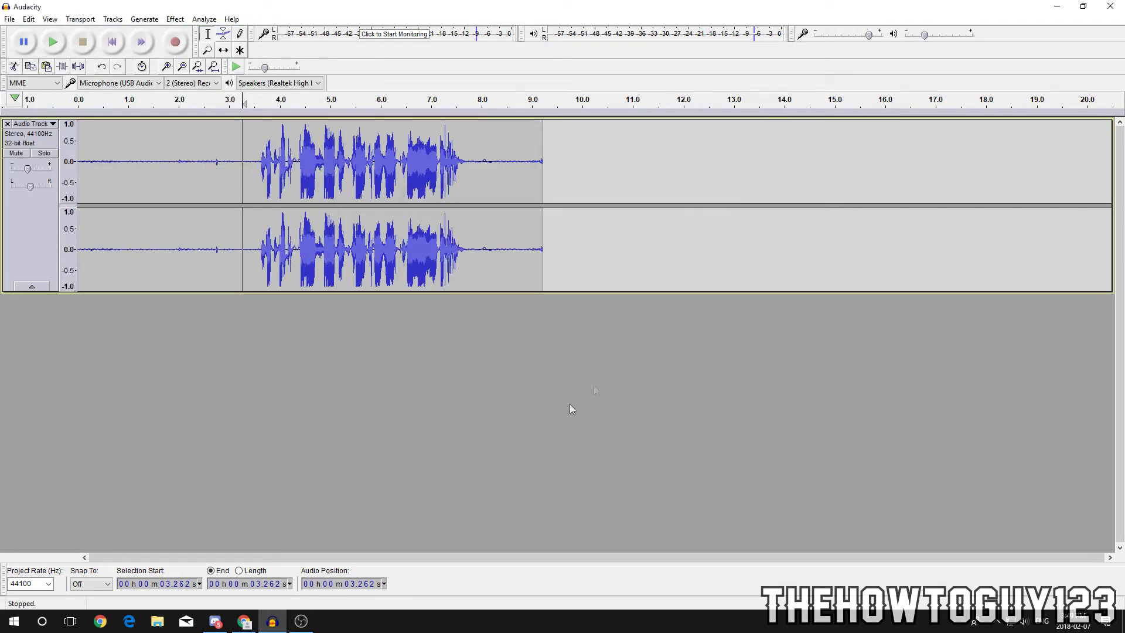
left_click(1057, 6)
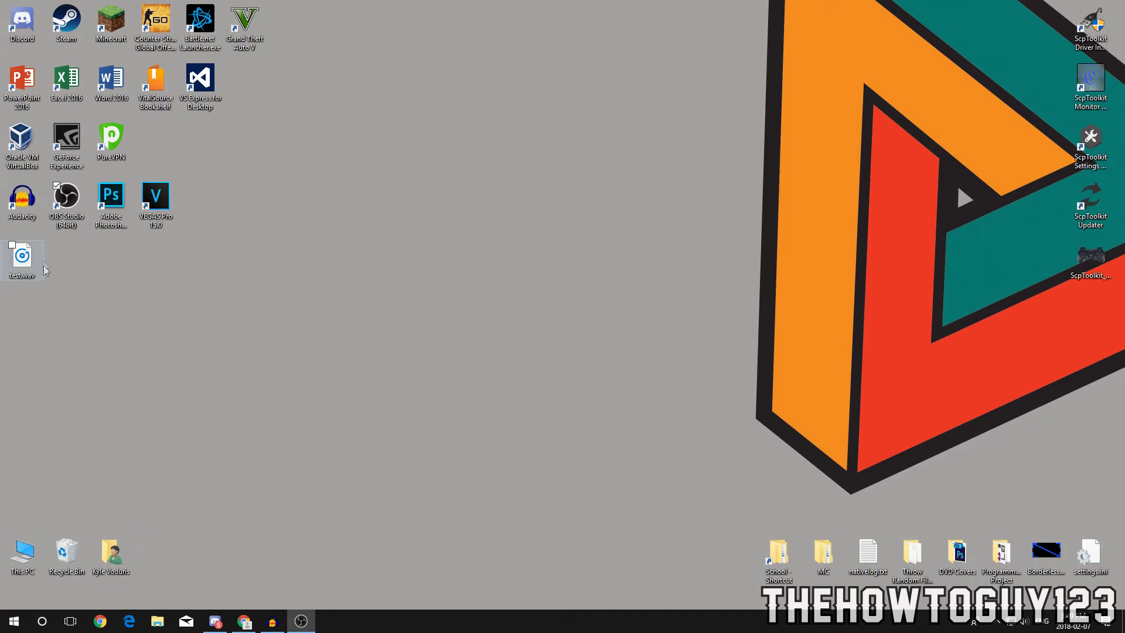
Step: Move test.wav to mid-desktop, play it in Groove Music, then pause and close the player
left_click_drag(45, 270, 511, 198)
double_click(511, 198)
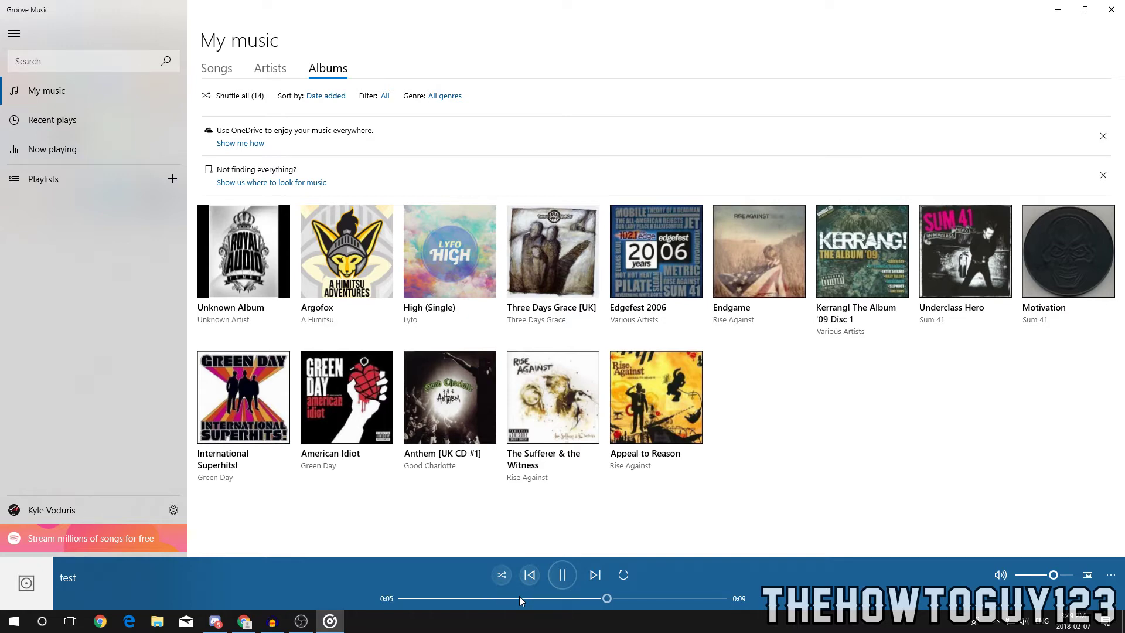
left_click(563, 575)
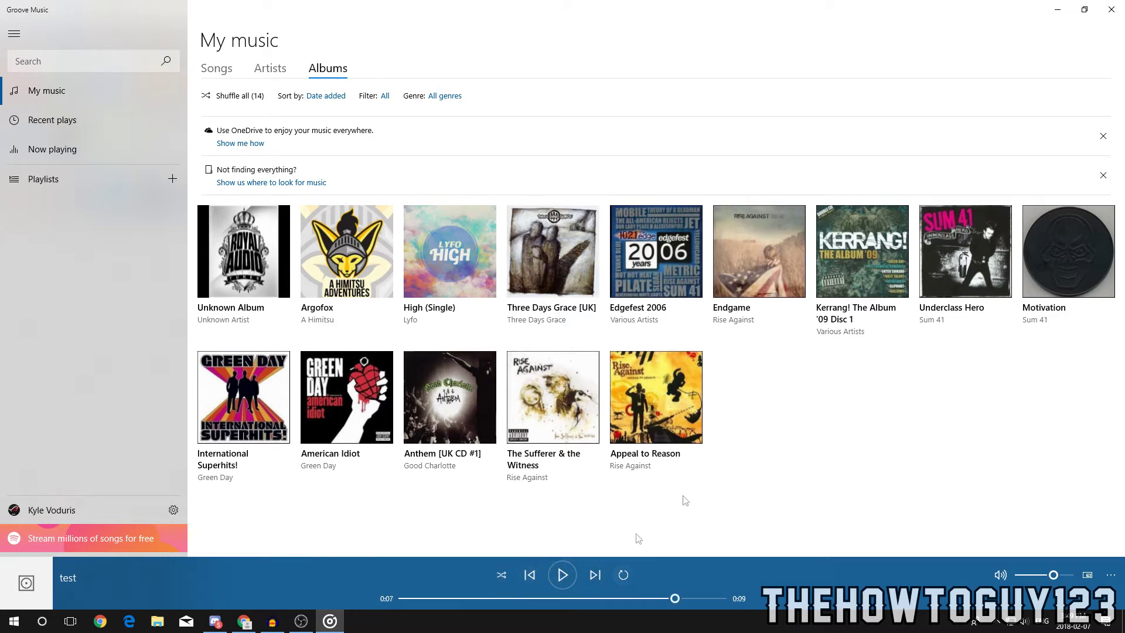
left_click(1112, 9)
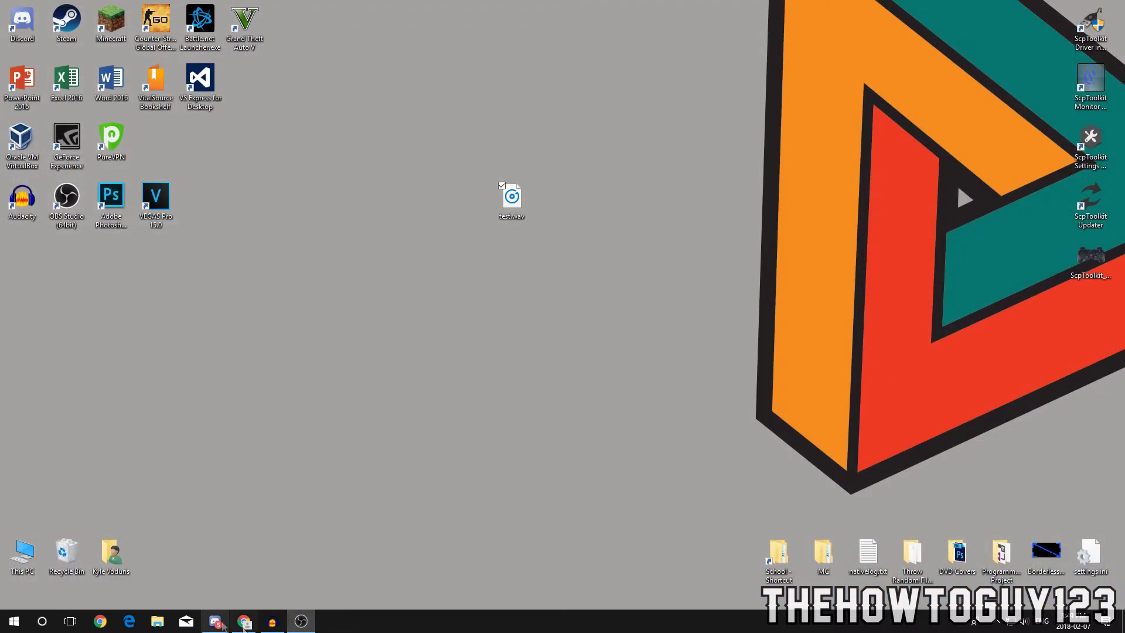
Step: Restore Audacity and delete the silent 0–3.4 s lead-in at the start of the track
left_click(274, 624)
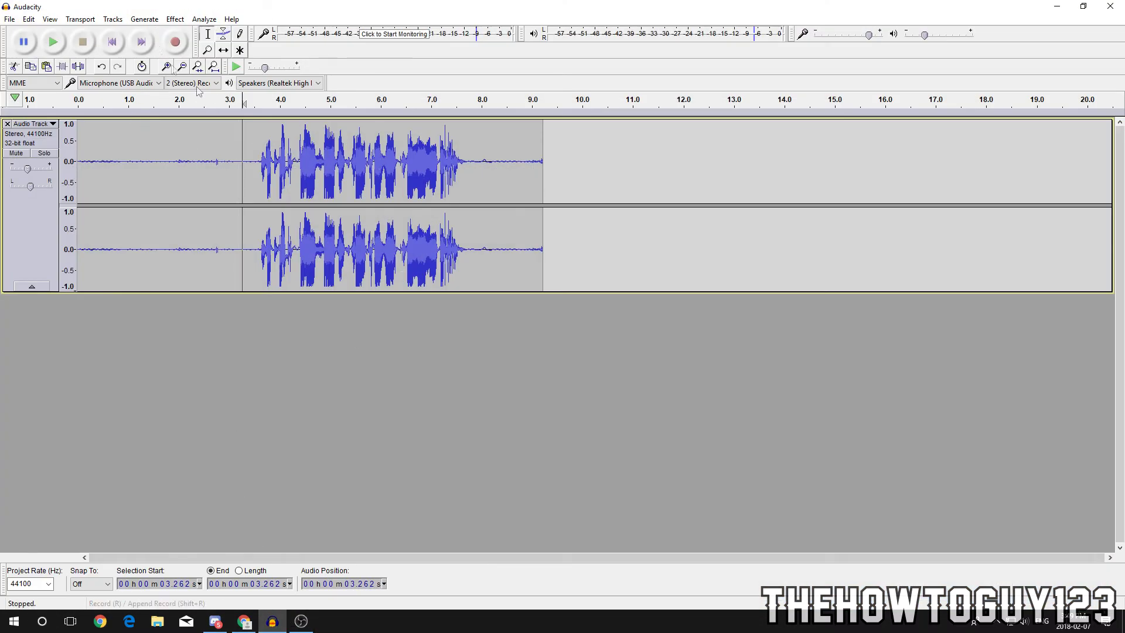
left_click_drag(248, 160, 60, 156)
key("Delete")
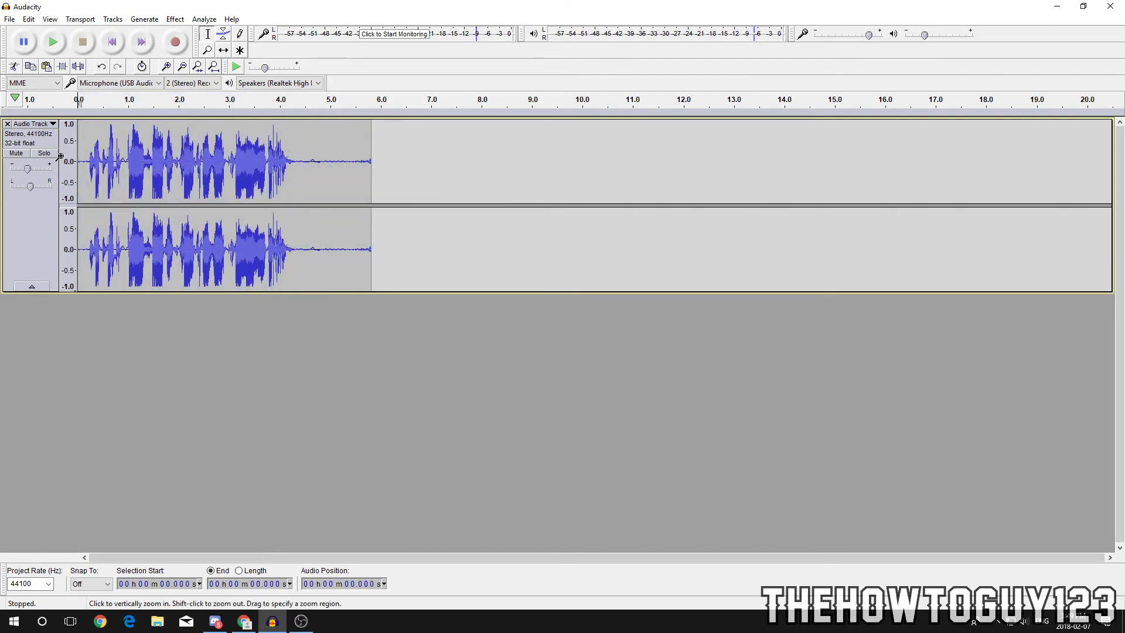